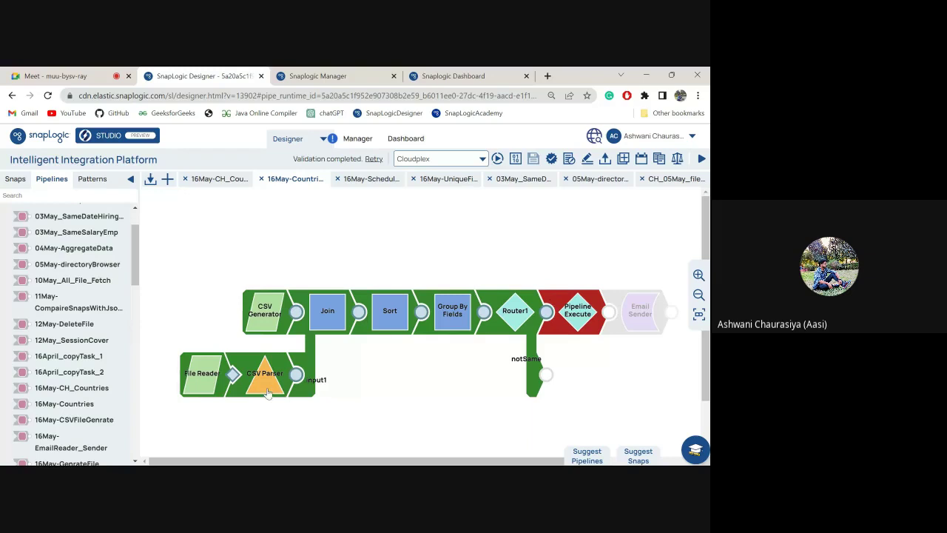
Check the Pipeline Execute snap's settings and pipeline parameters in the 16May-Countries pipeline
mouse_move(311, 336)
click(580, 314)
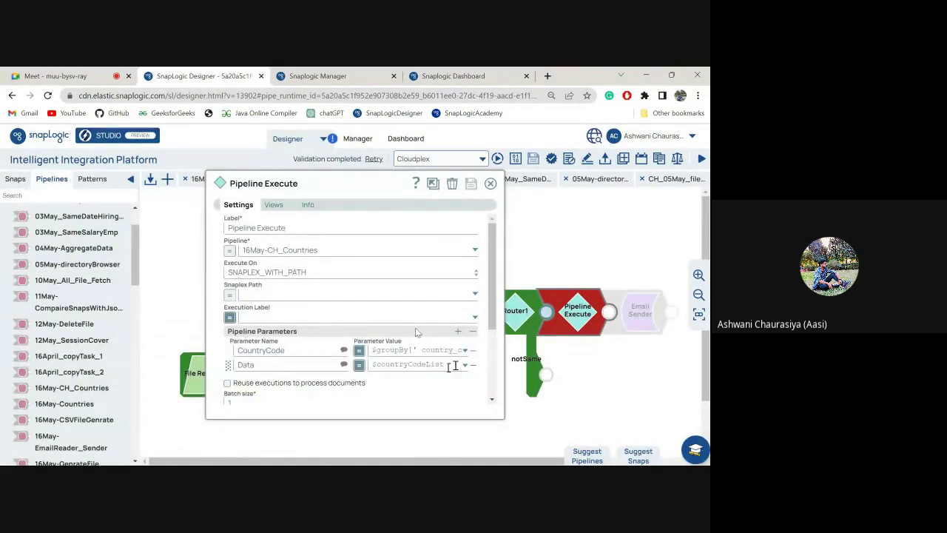
click(490, 184)
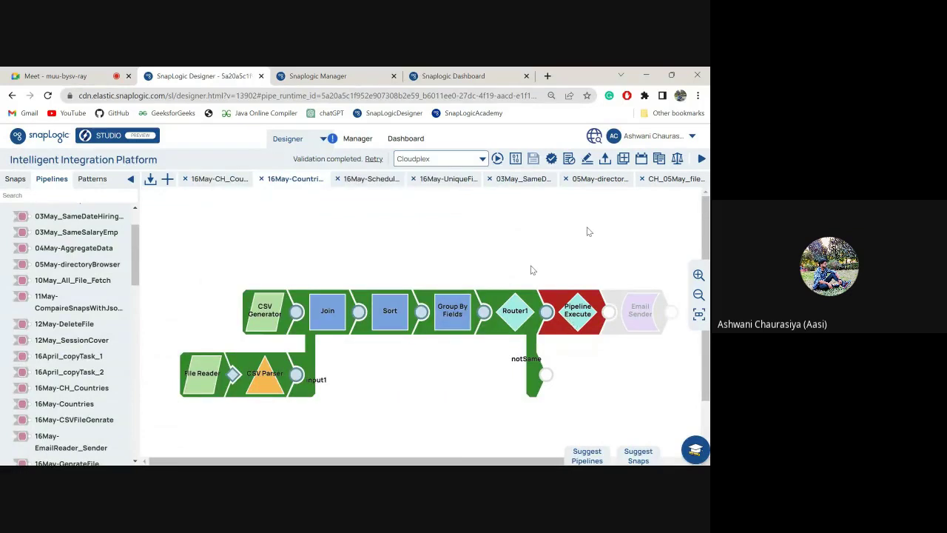
Examine the 16May-Countries execution statistics for the reason reported at the Pipeline Execute snap, including the maximum allowed metadata size
click(517, 160)
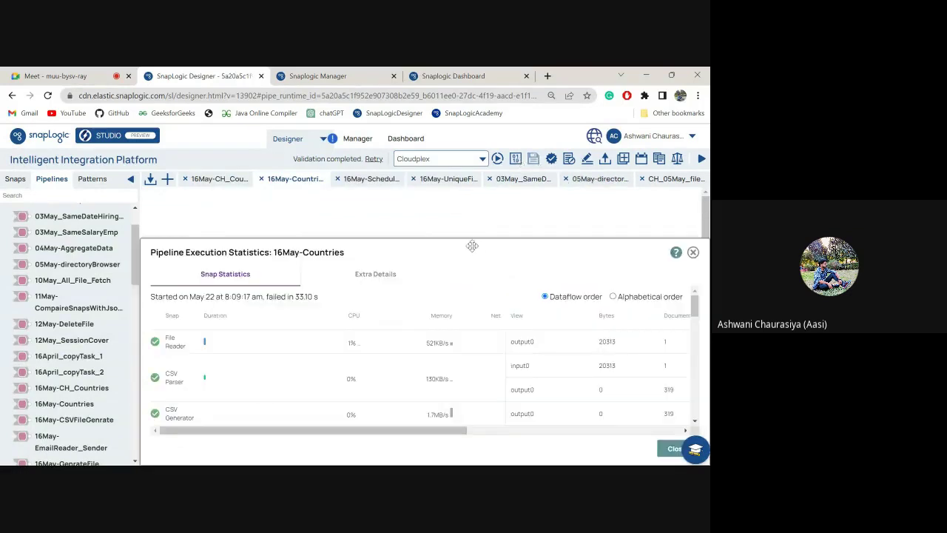
drag(470, 239, 459, 129)
scroll(417, 304, down, 5)
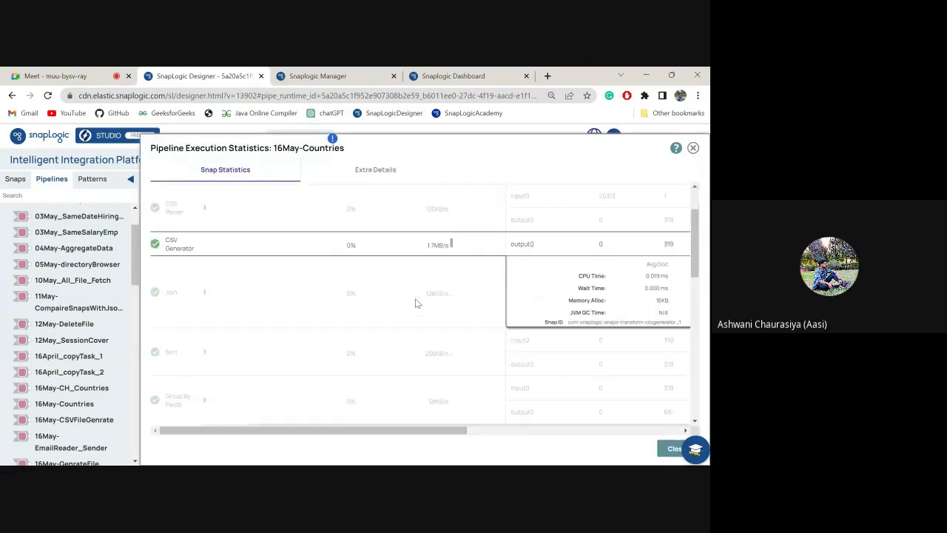
scroll(414, 308, down, 3)
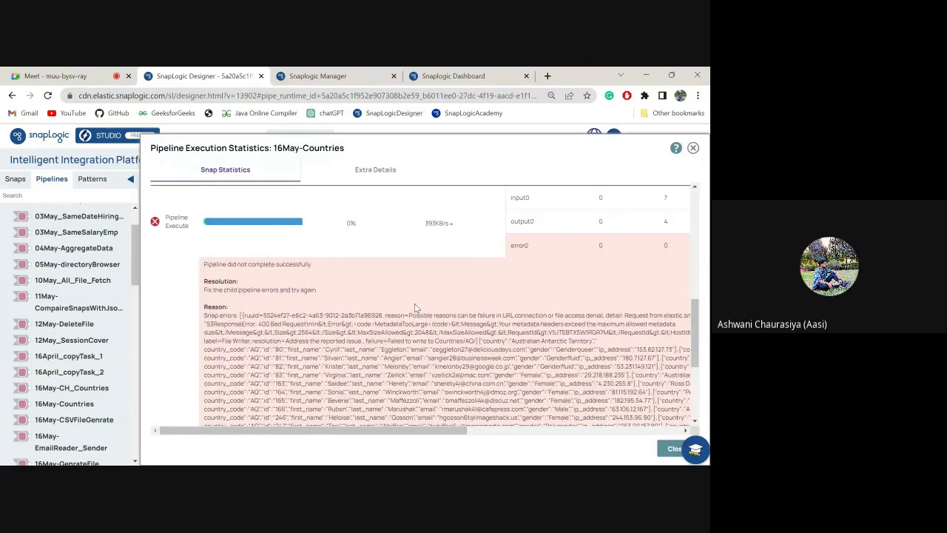
scroll(415, 308, down, 2)
drag(355, 276, 520, 277)
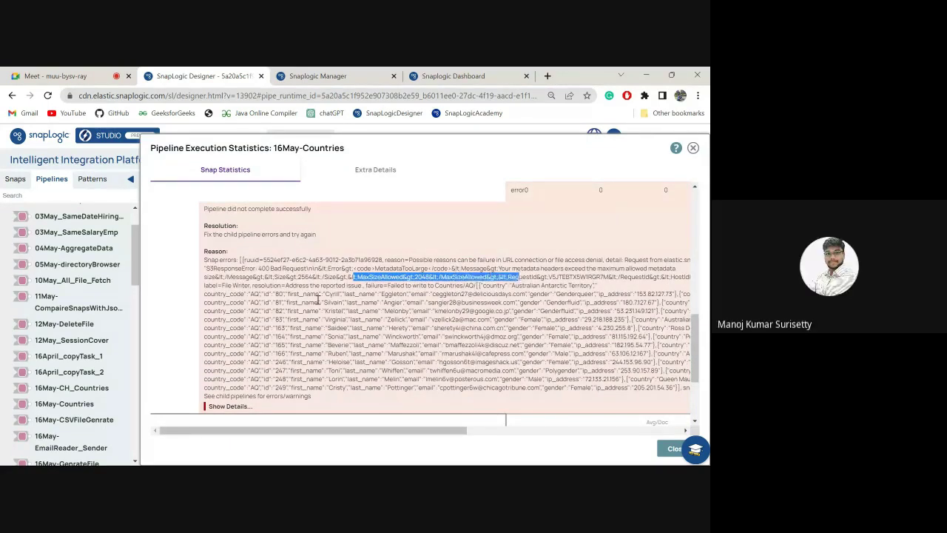
click(693, 147)
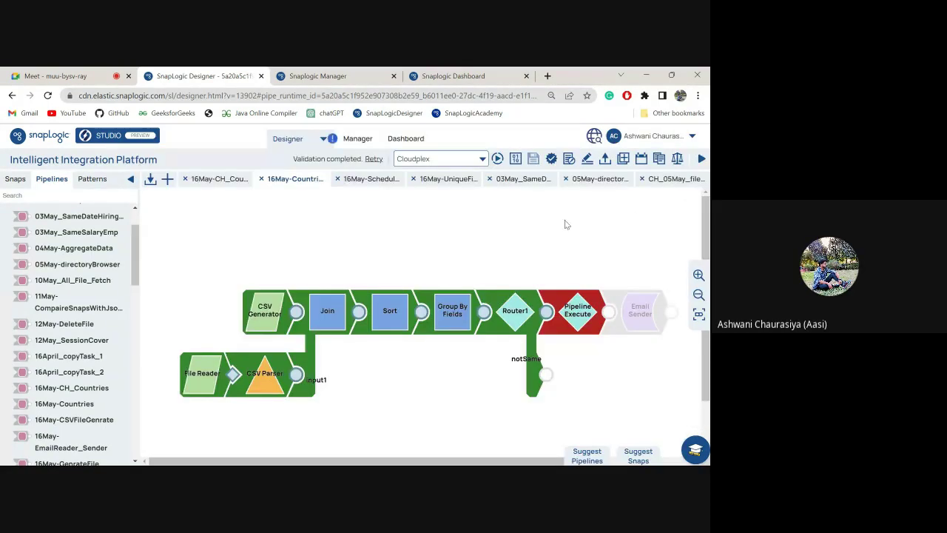
Revert the 16May-Countries pipeline to version 4 from its saved pipeline versions
click(623, 159)
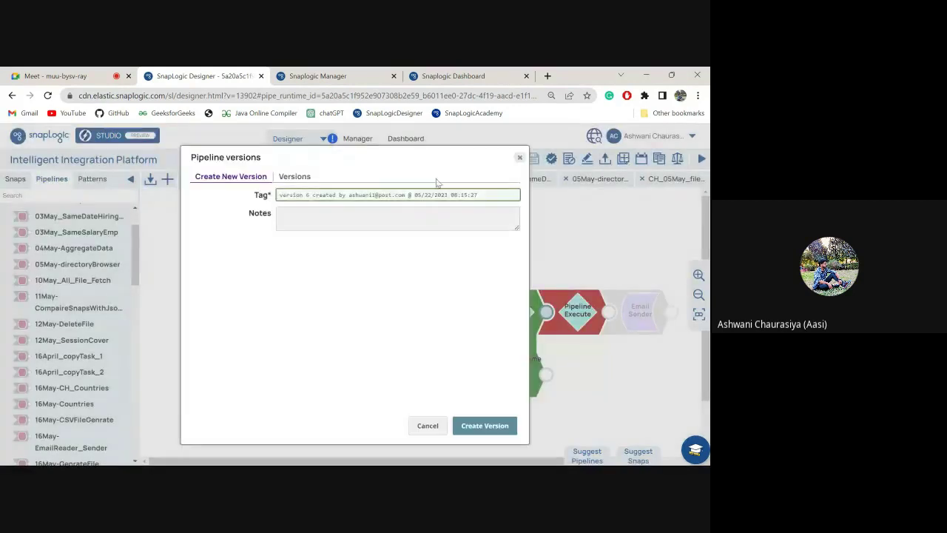
click(296, 181)
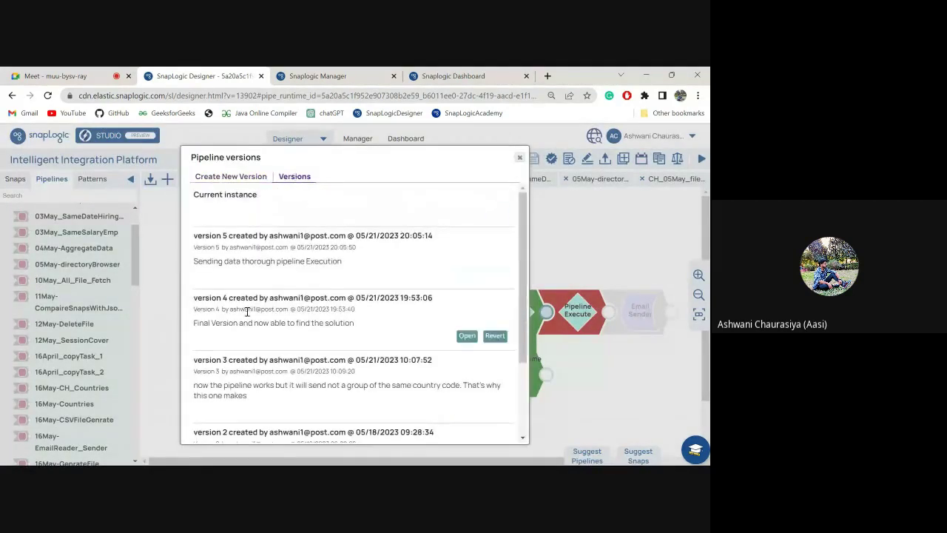
click(495, 337)
click(479, 375)
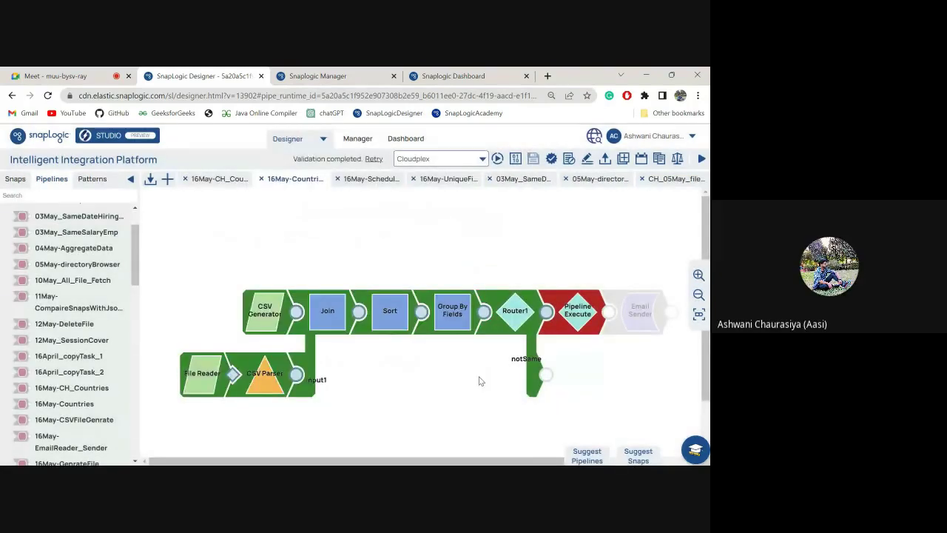
Revert the child pipeline 16May-CH_Countries to version 2 from its saved pipeline versions
click(213, 180)
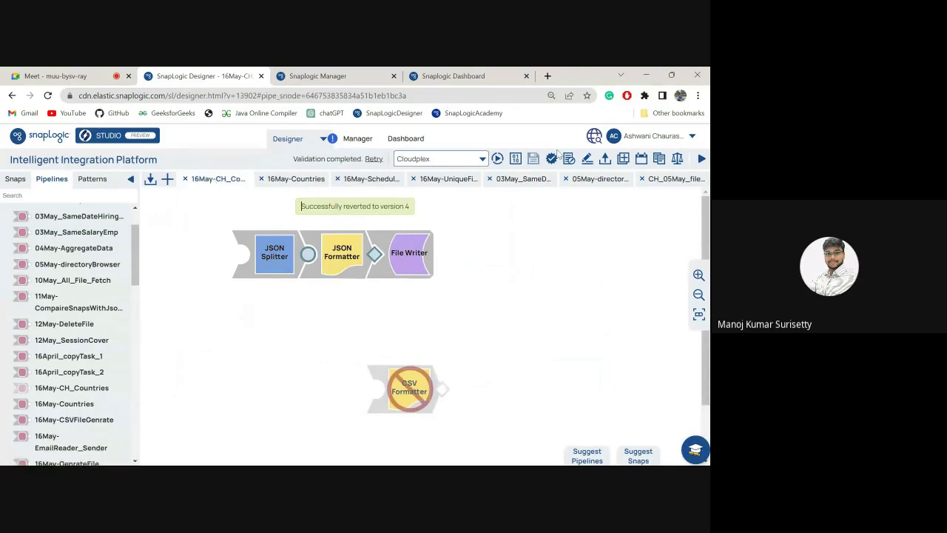
click(624, 160)
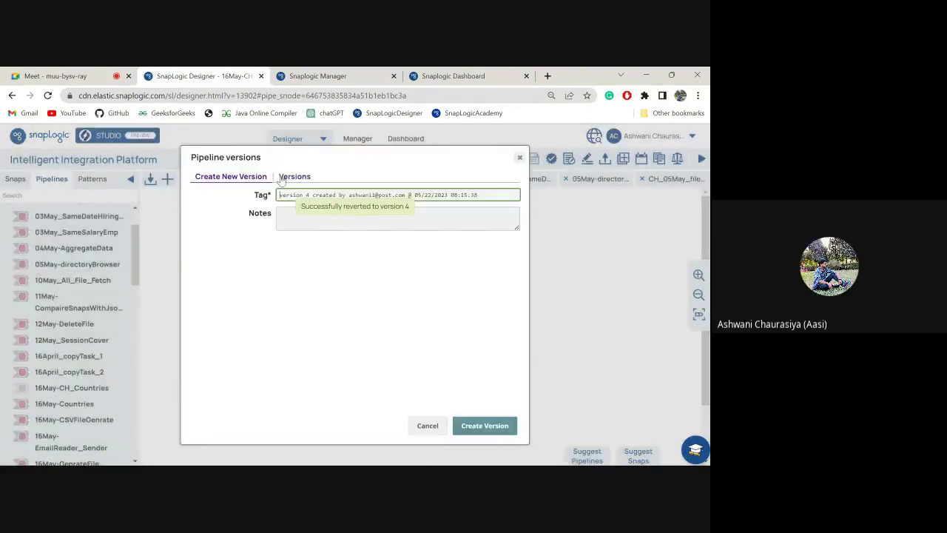
click(281, 176)
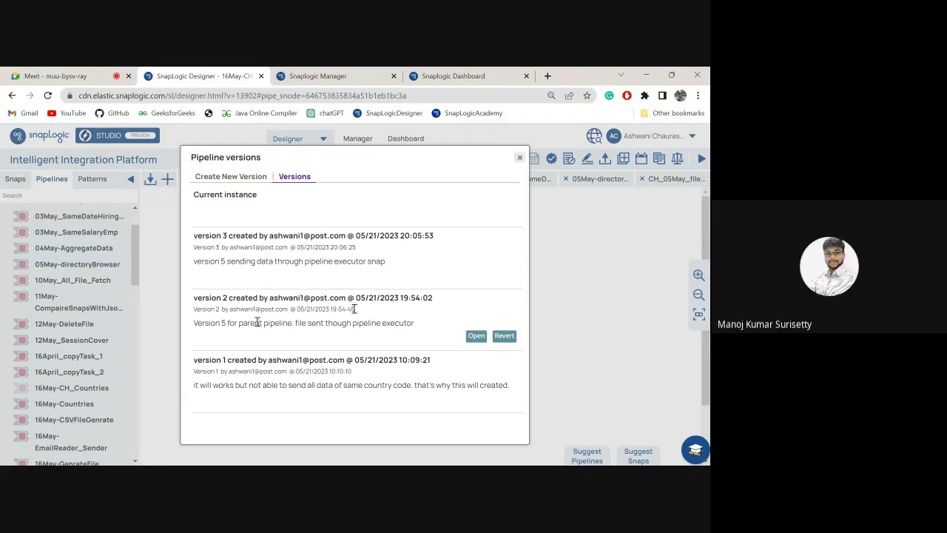
click(503, 336)
click(478, 376)
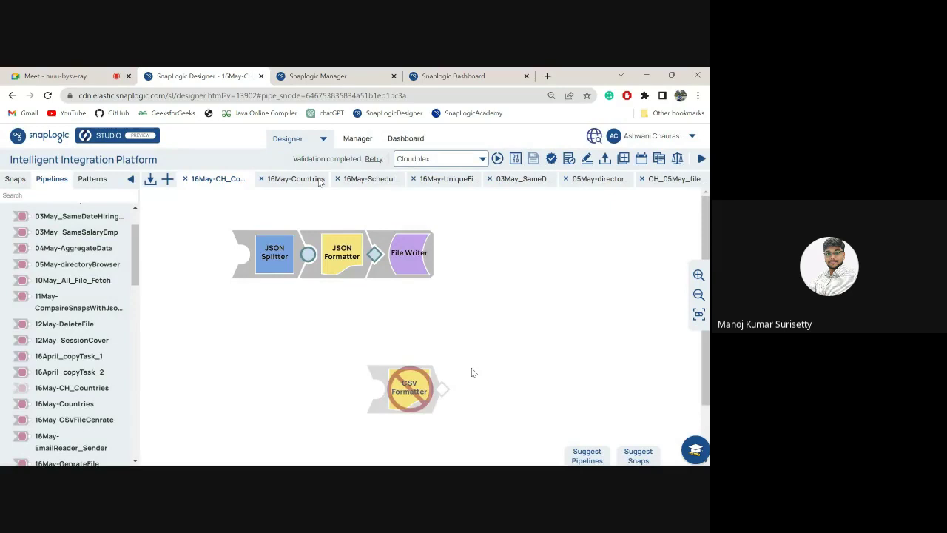
Run the 16May-Countries pipeline and monitor its progress in the snap statistics and Manager's project asset list
click(286, 182)
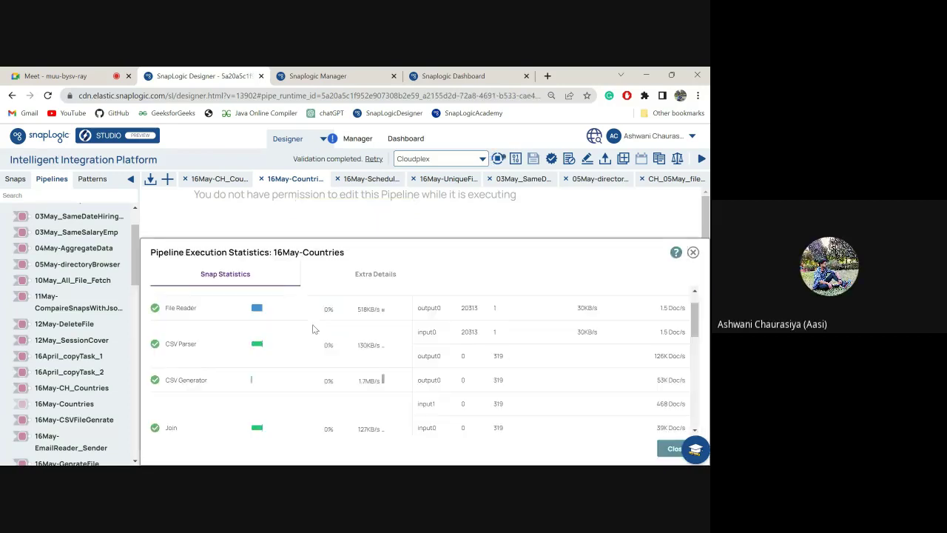
scroll(312, 328, down, 5)
scroll(313, 328, down, 3)
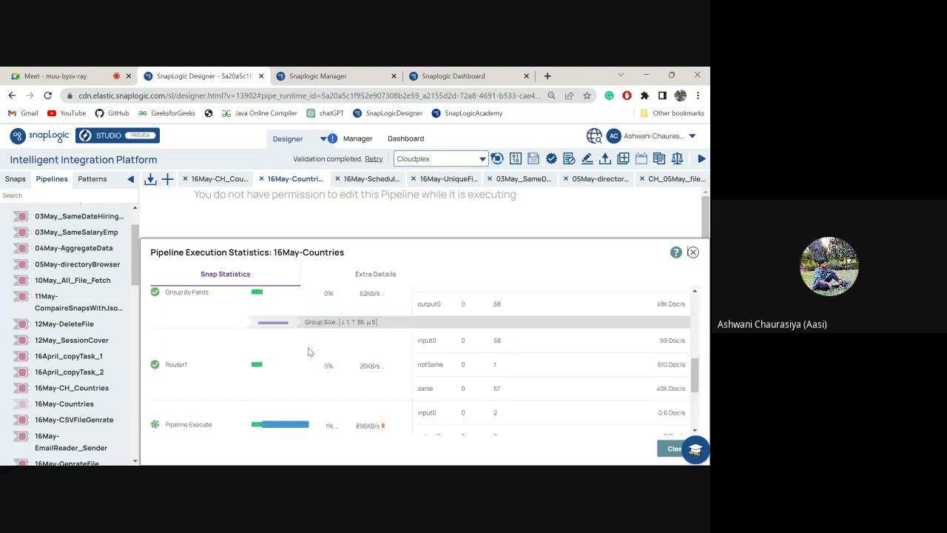
scroll(309, 351, down, 2)
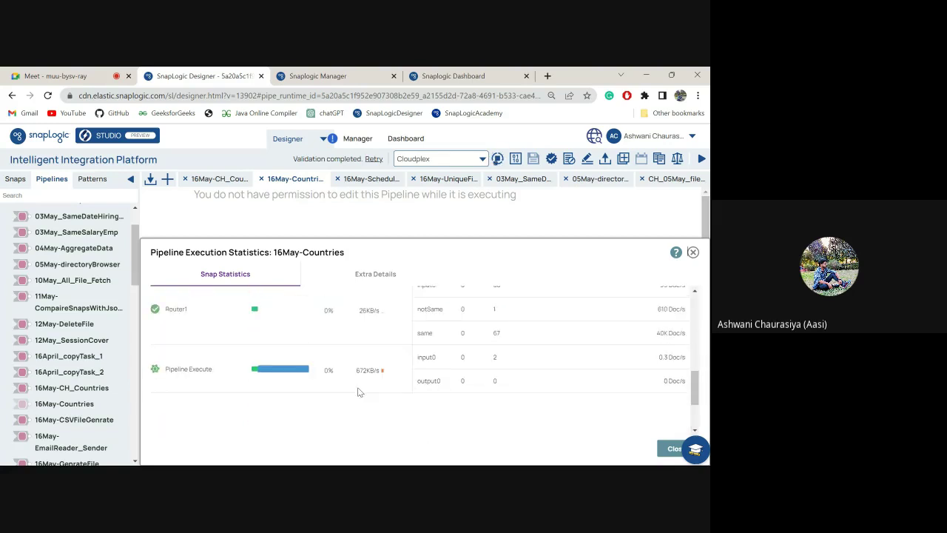
mouse_move(298, 374)
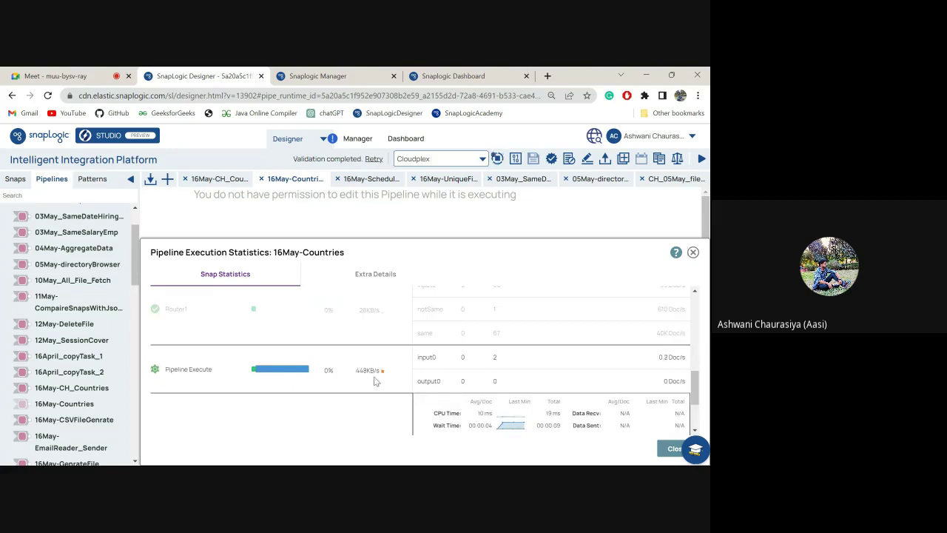
click(671, 449)
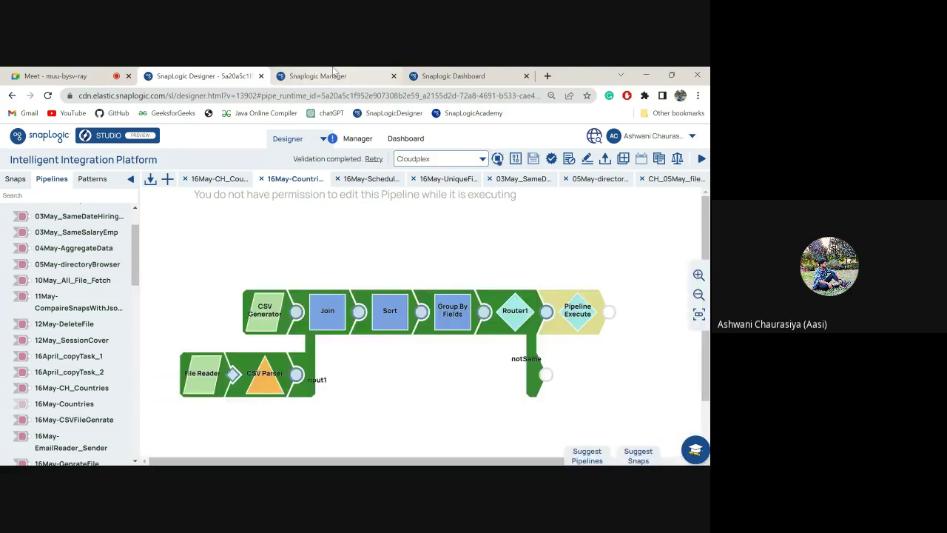
click(334, 74)
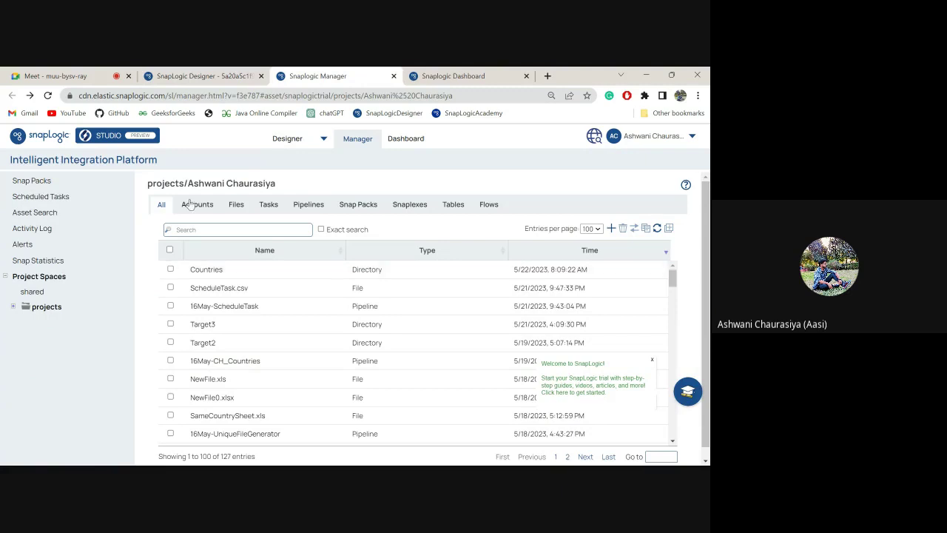
click(191, 76)
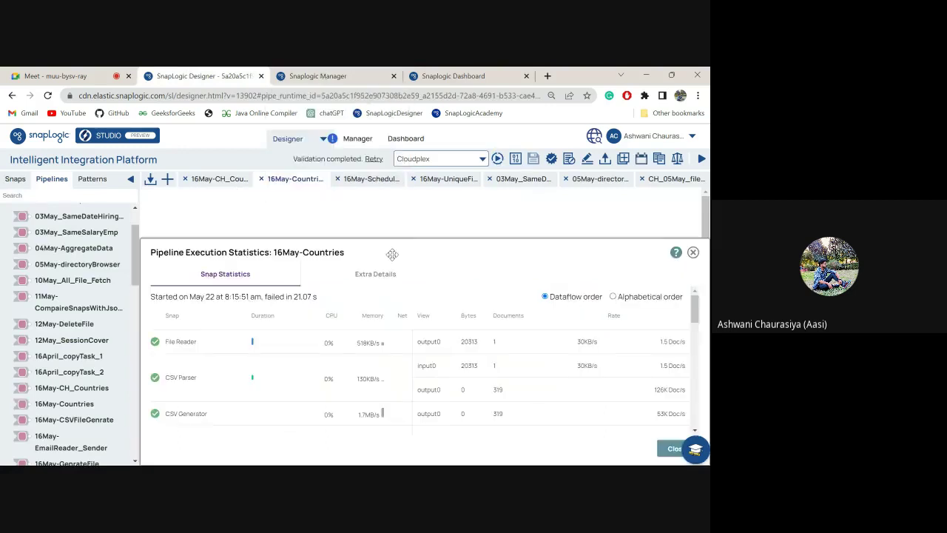
Examine the Pipeline Execute entry in the finished run's statistics and look at that snap's settings
scroll(328, 336, down, 10)
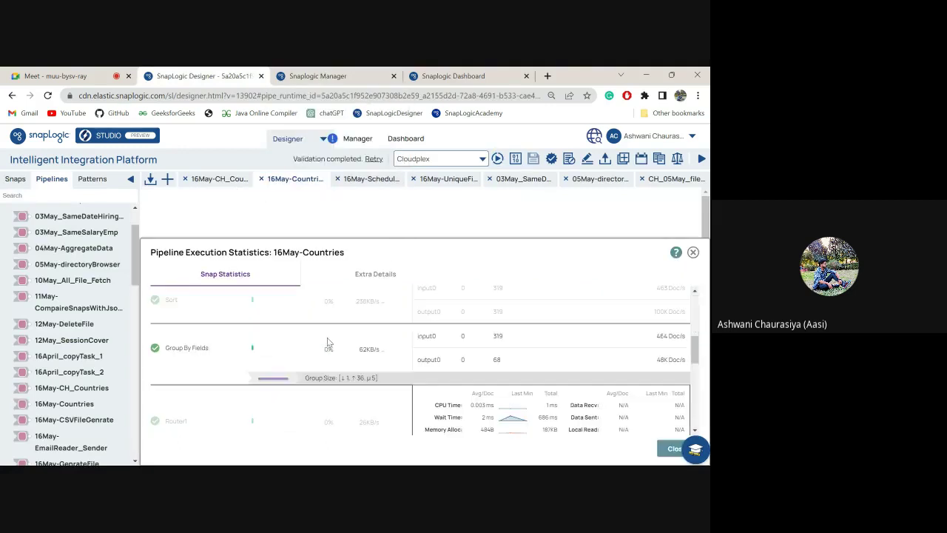
click(285, 357)
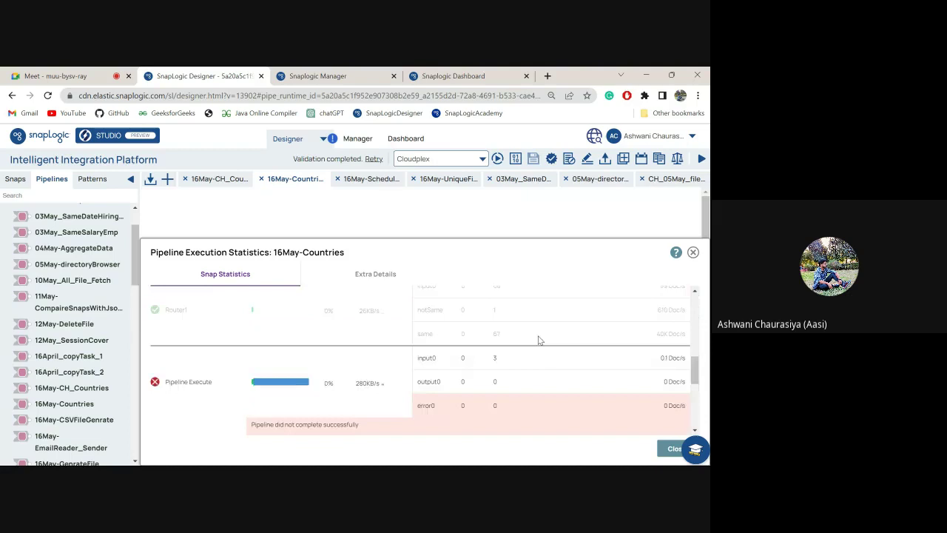
click(692, 252)
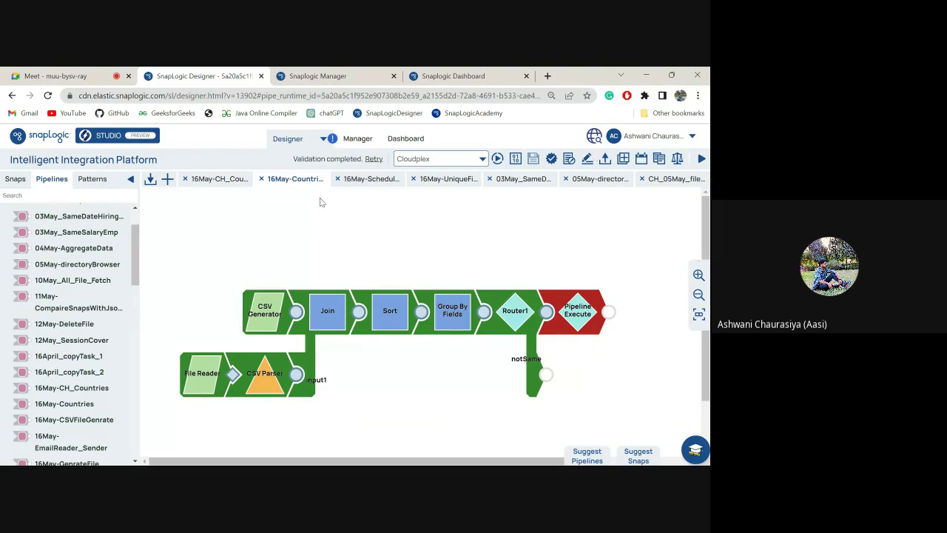
click(576, 311)
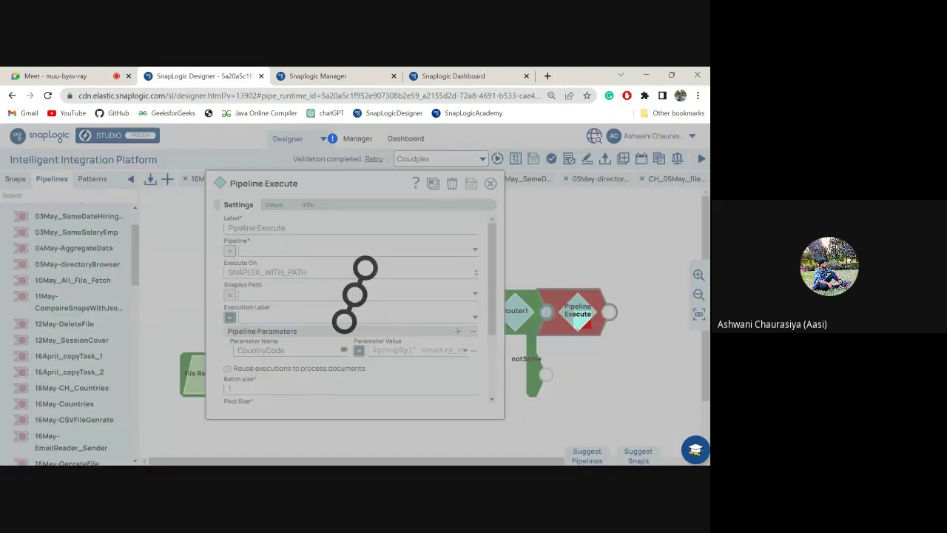
key(Escape)
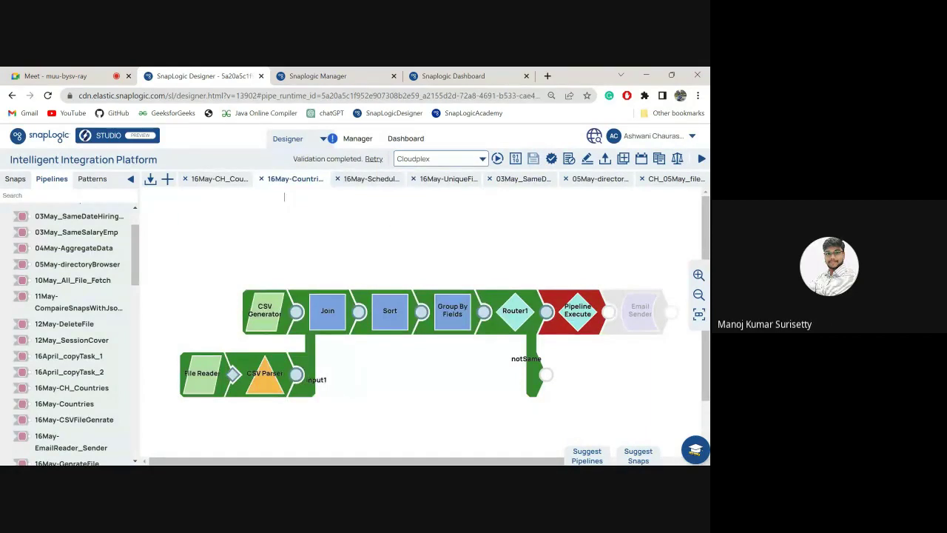
Switch to the 16May-UniqueFileGenerator pipeline and check which file its File Reader snap reads
click(454, 184)
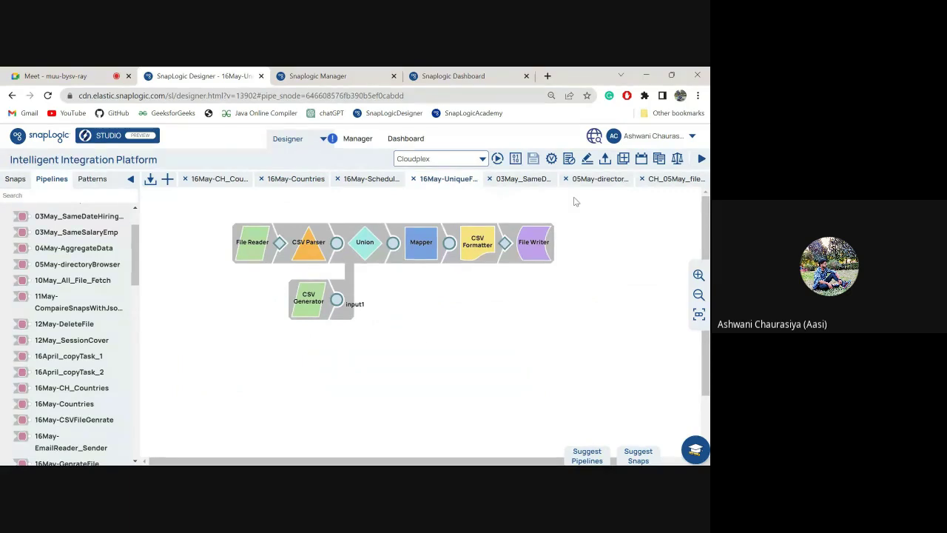
click(258, 245)
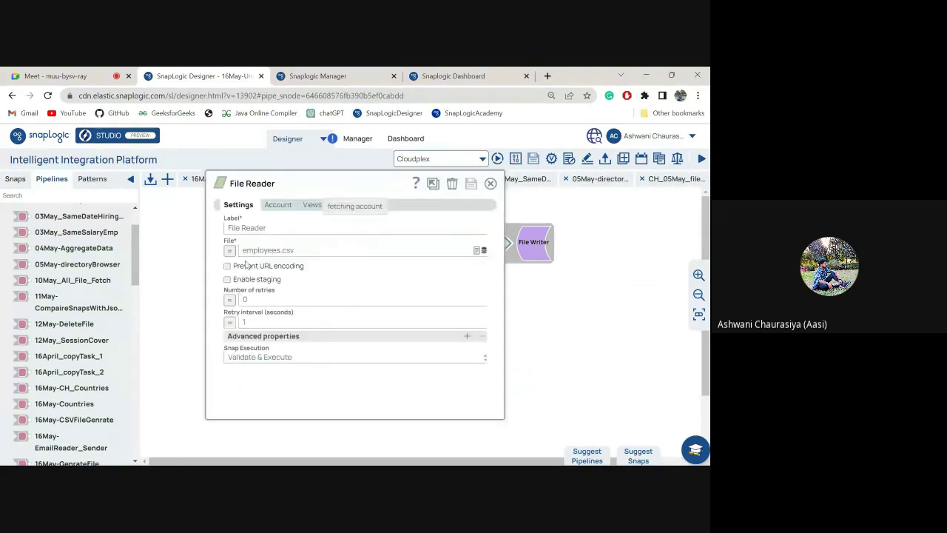
click(490, 183)
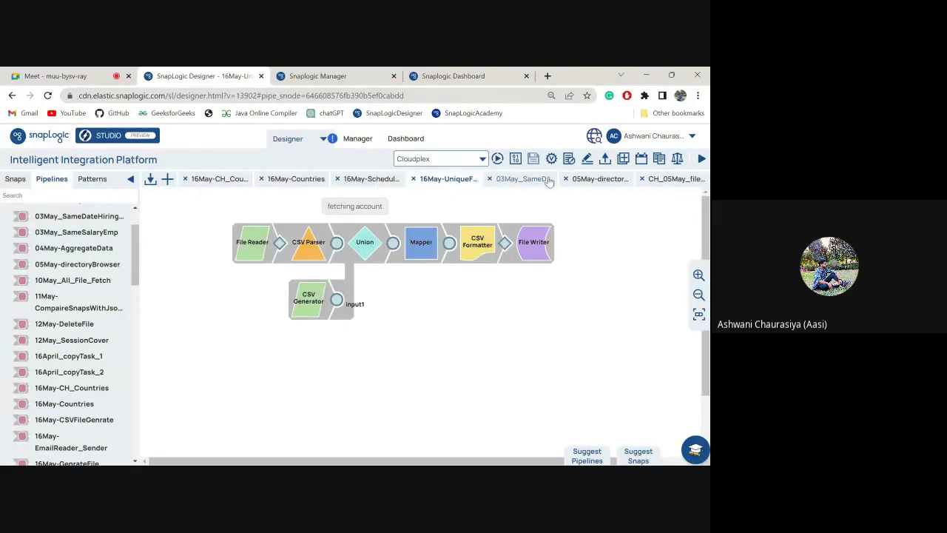
Validate the 16May-UniqueFileGenerator pipeline and preview the employee records output by the CSV Parser
click(495, 179)
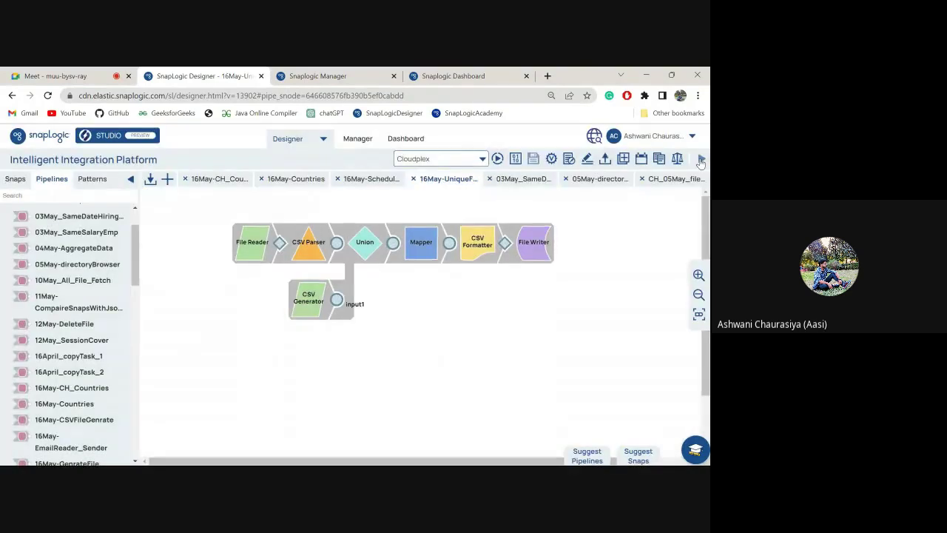
click(702, 161)
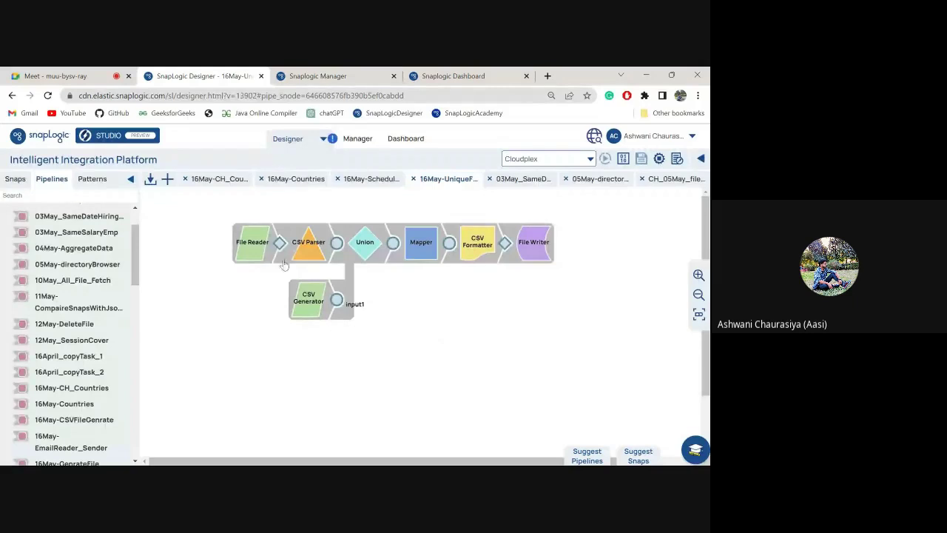
click(336, 245)
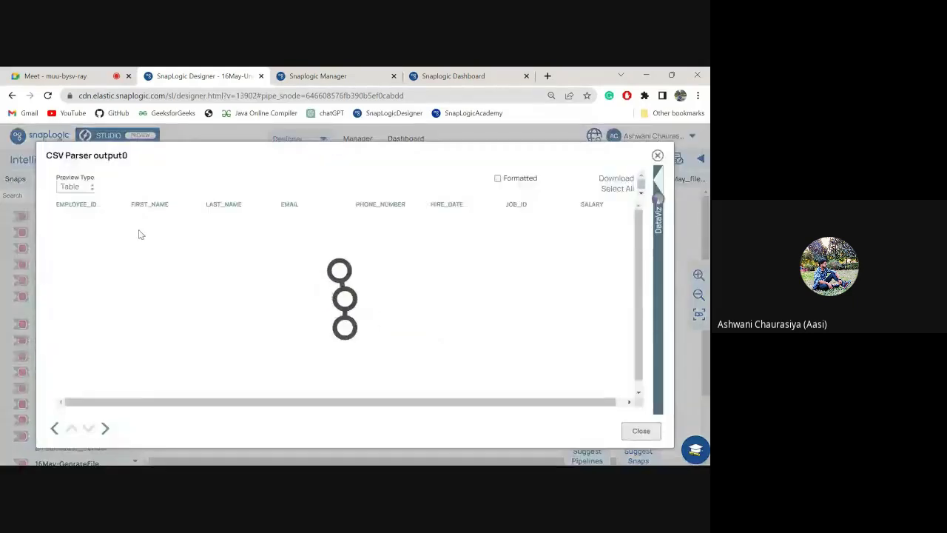
scroll(415, 244, down, 3)
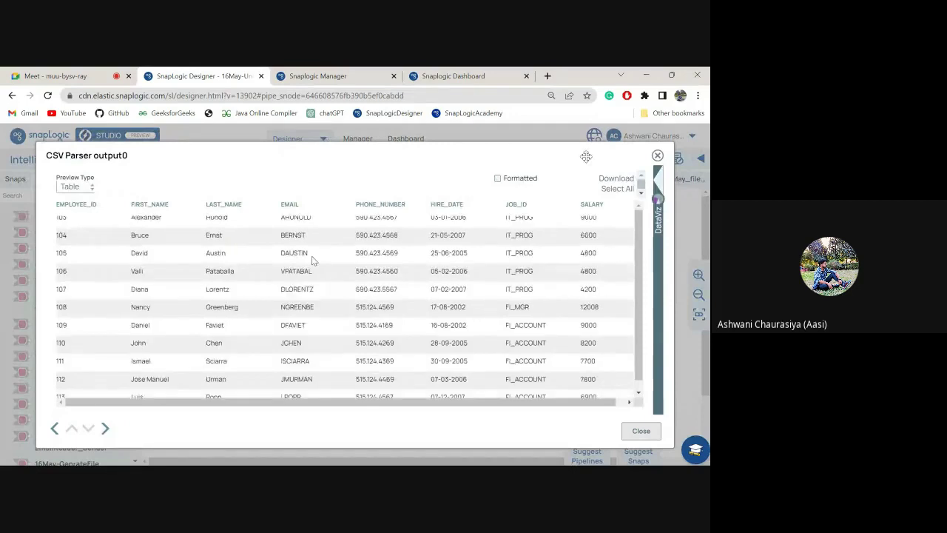
click(657, 156)
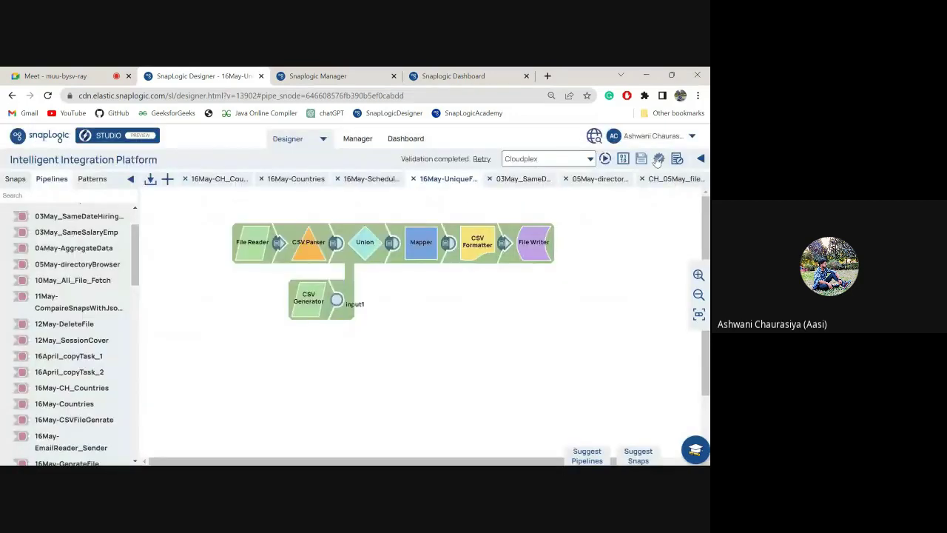
Examine the CSV content defined in the CSV Generator snap and close its settings, discarding any changes
click(296, 284)
click(243, 242)
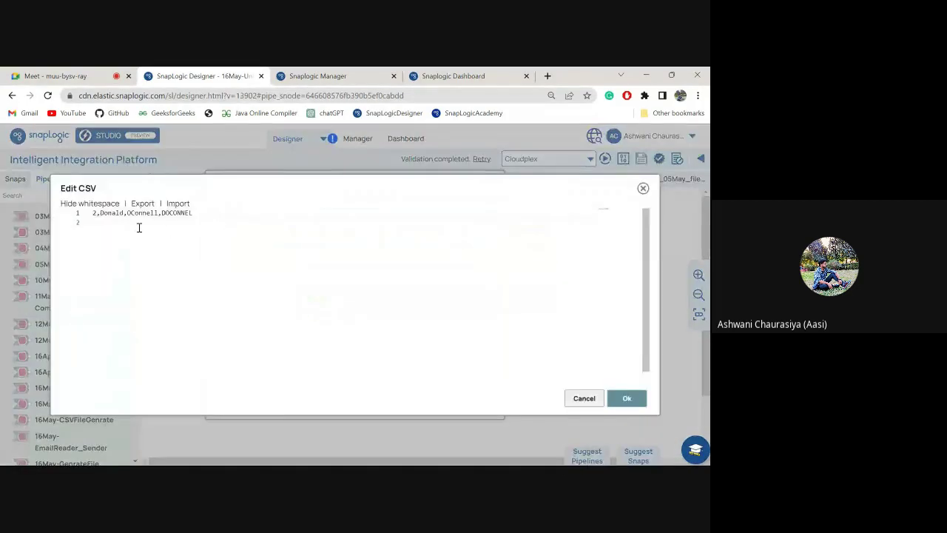
click(633, 400)
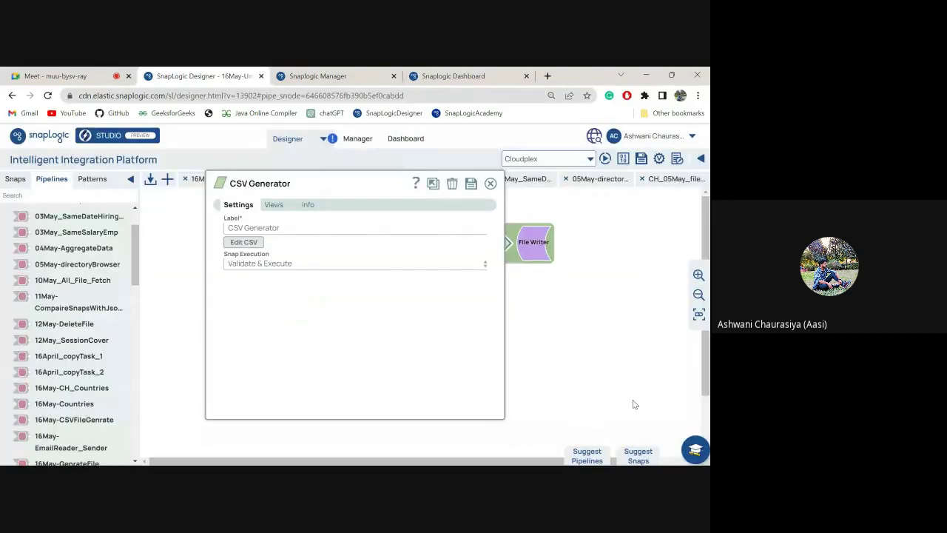
click(490, 184)
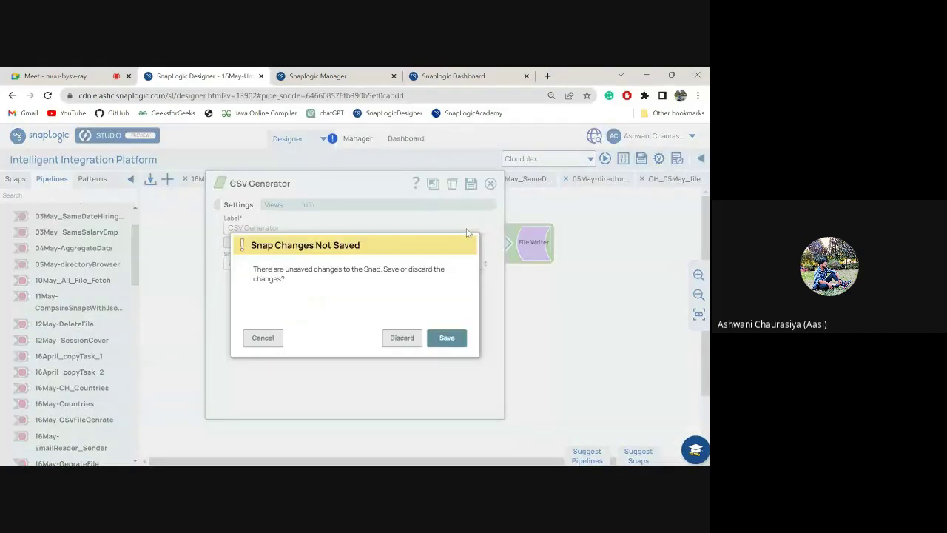
click(413, 339)
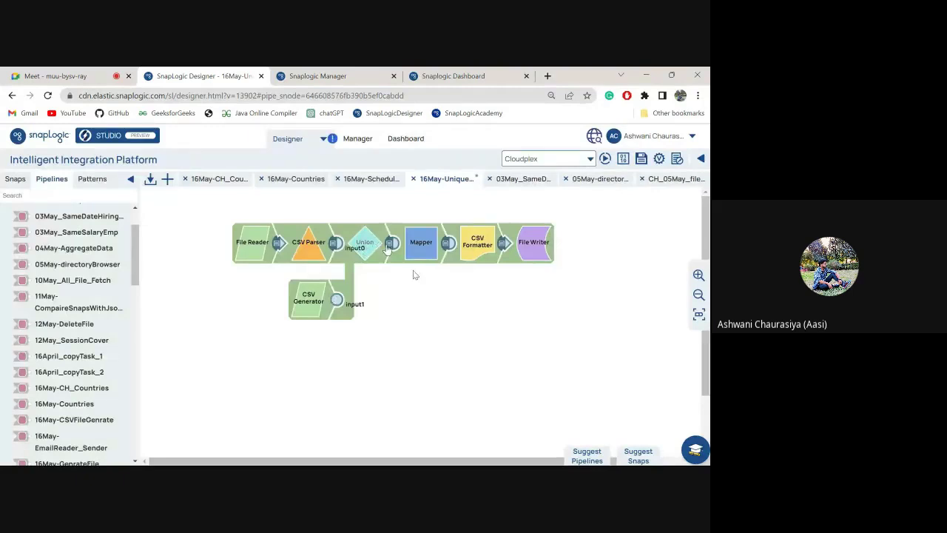
Preview the Union snap's output and review the Mapper snap's mapping table
click(390, 245)
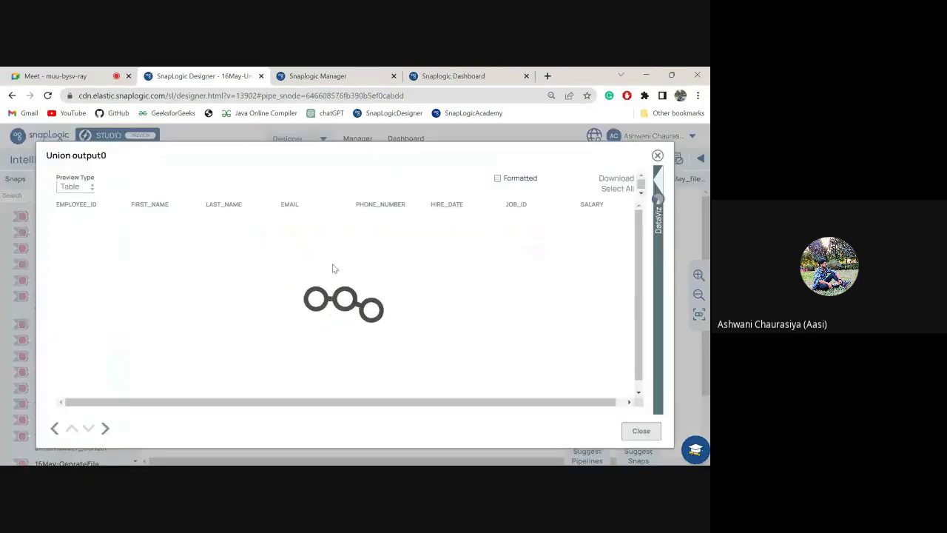
click(654, 155)
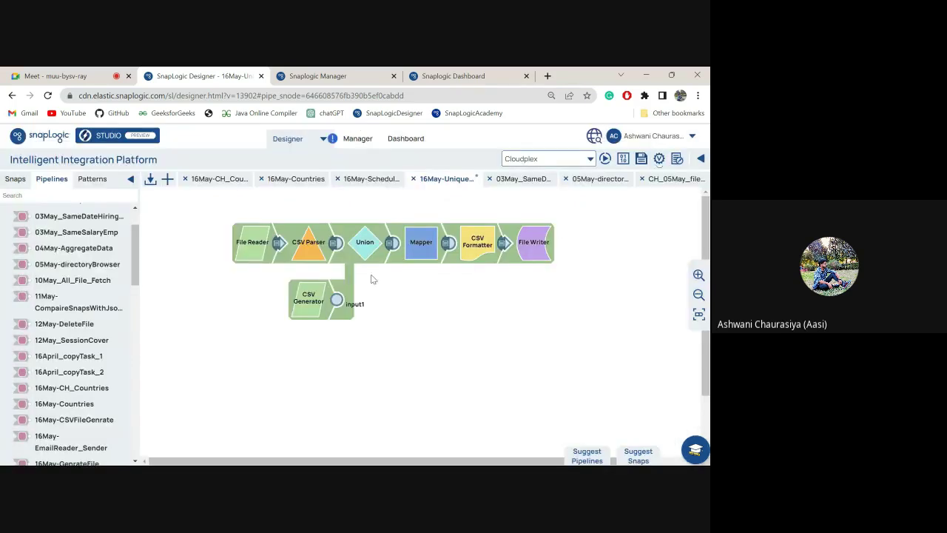
click(427, 242)
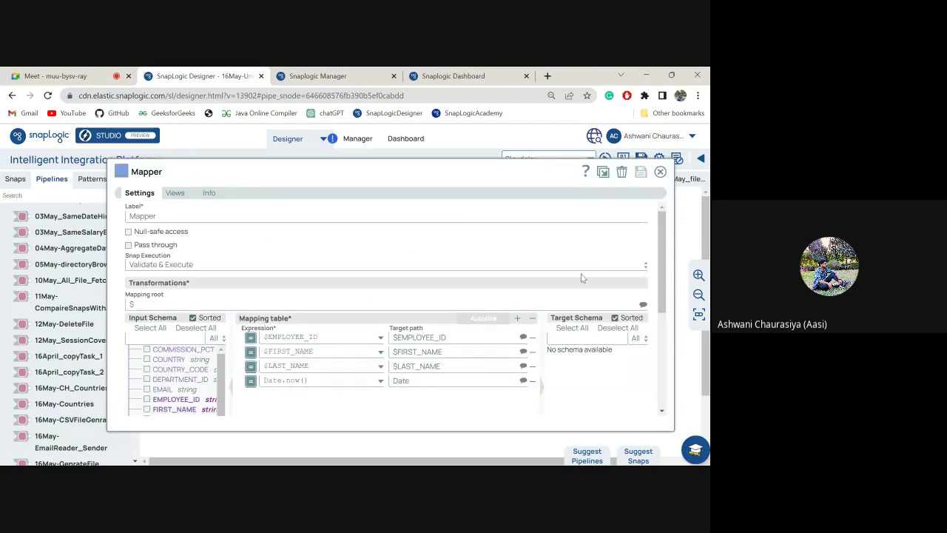
click(664, 172)
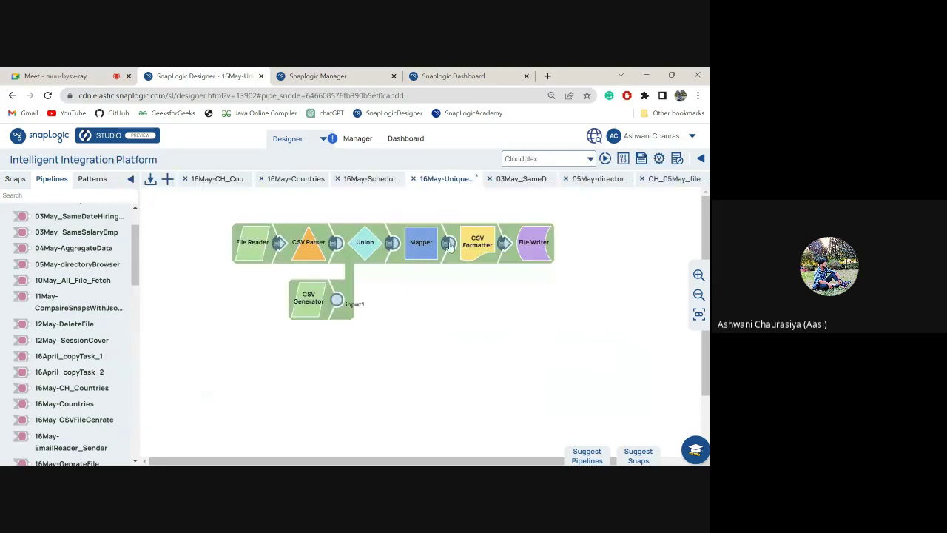
Preview the Mapper's output as JSON and expand the first two employee records to inspect their Date field
click(447, 247)
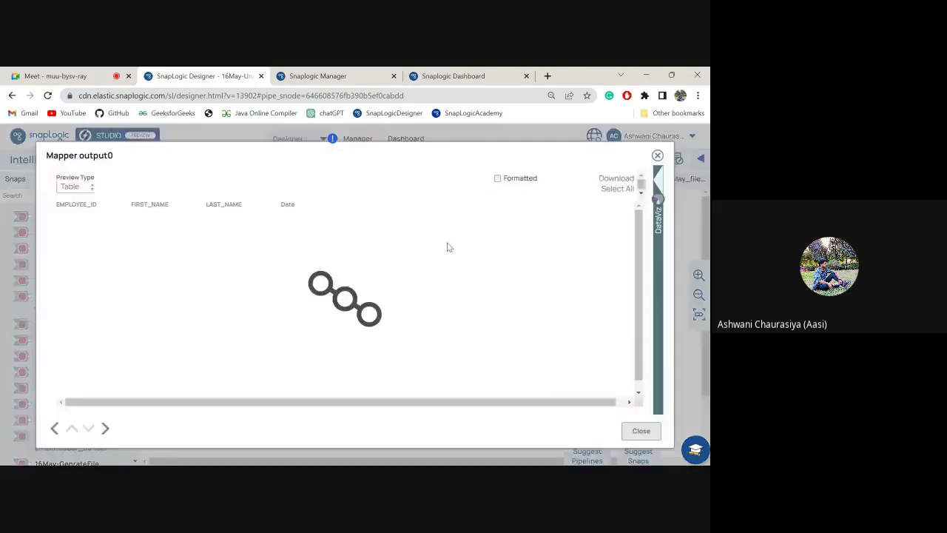
click(74, 186)
click(67, 214)
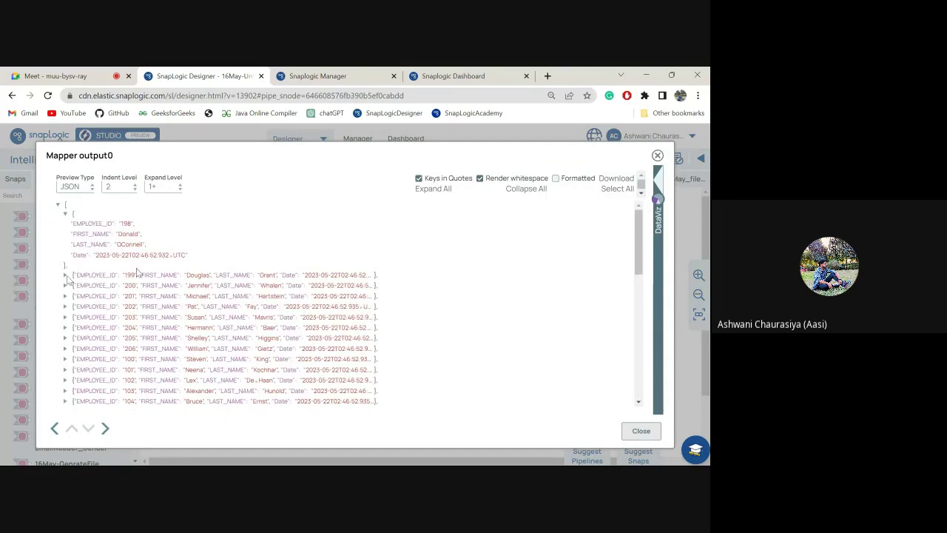
click(65, 276)
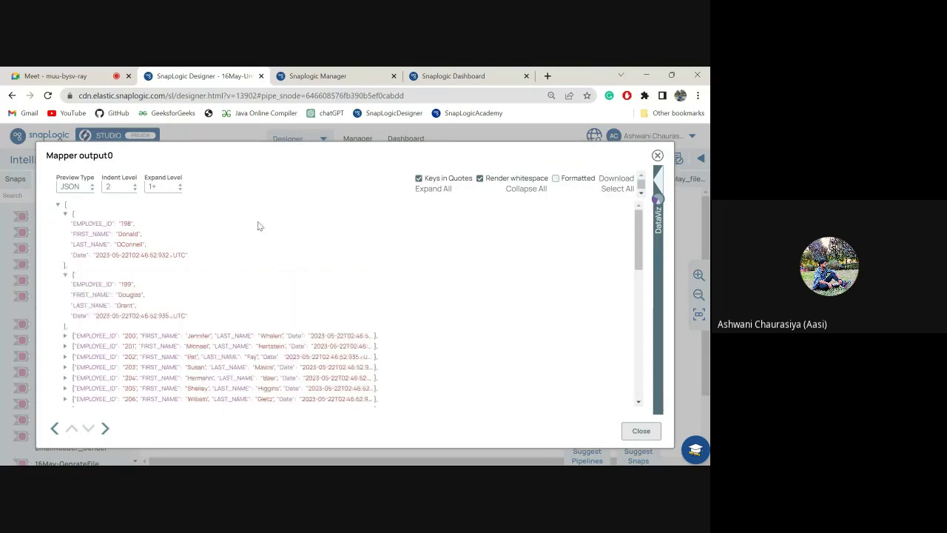
click(658, 158)
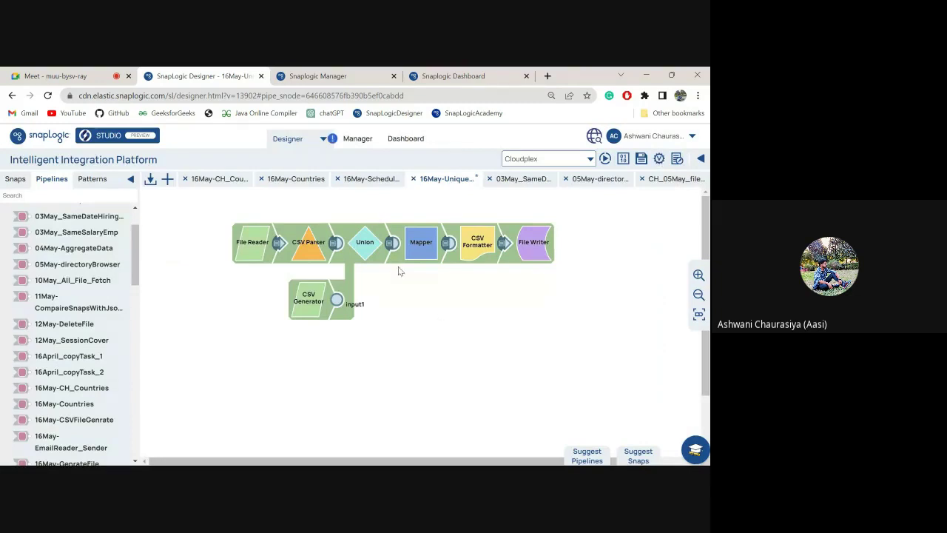
Compare the Mapper's output table with the Date expression in its mapping table
click(446, 244)
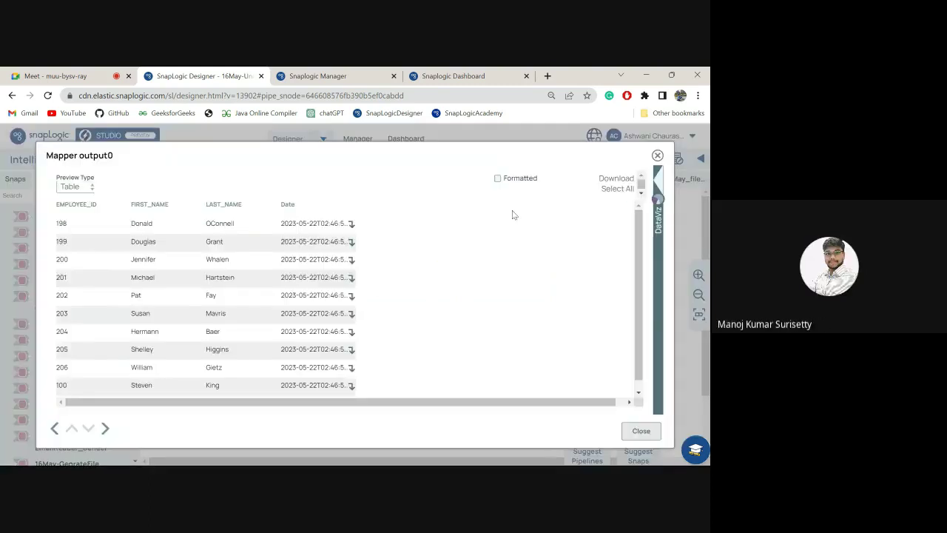
click(657, 156)
click(433, 241)
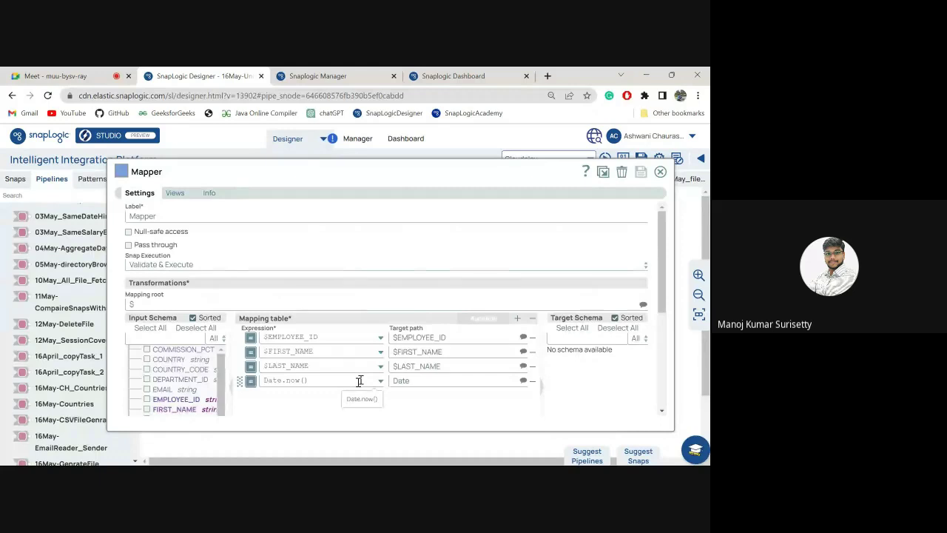
click(661, 172)
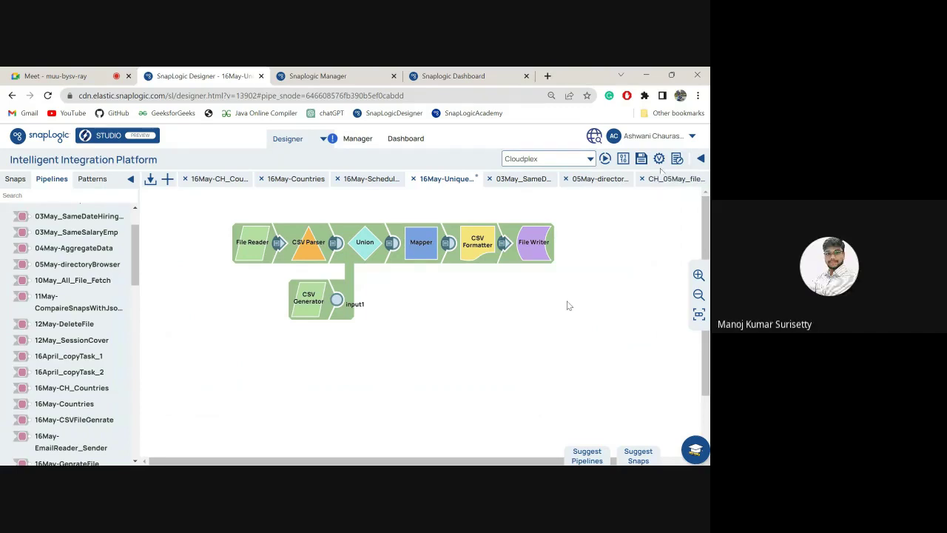
Open the Mapper's Date.now() expression in the Expression builder to examine it, and close it without changes
click(429, 248)
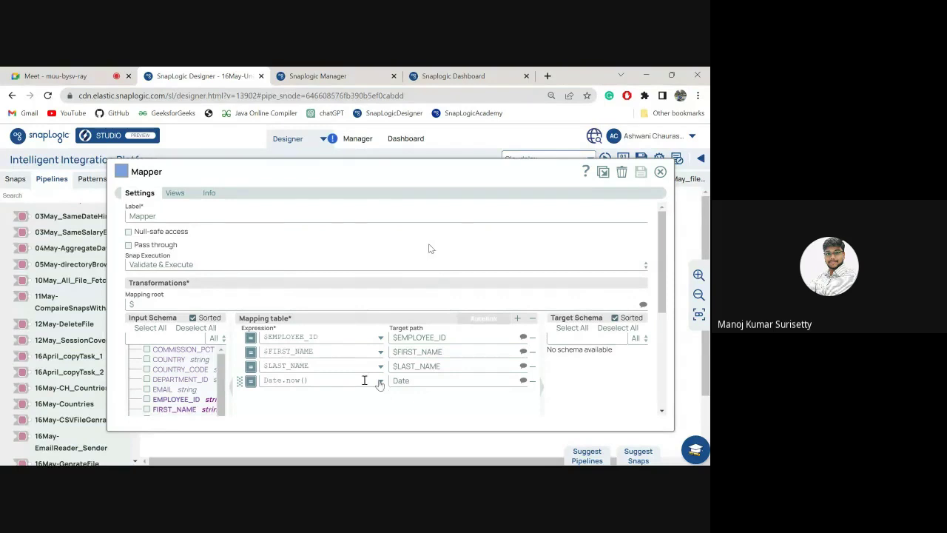
click(380, 381)
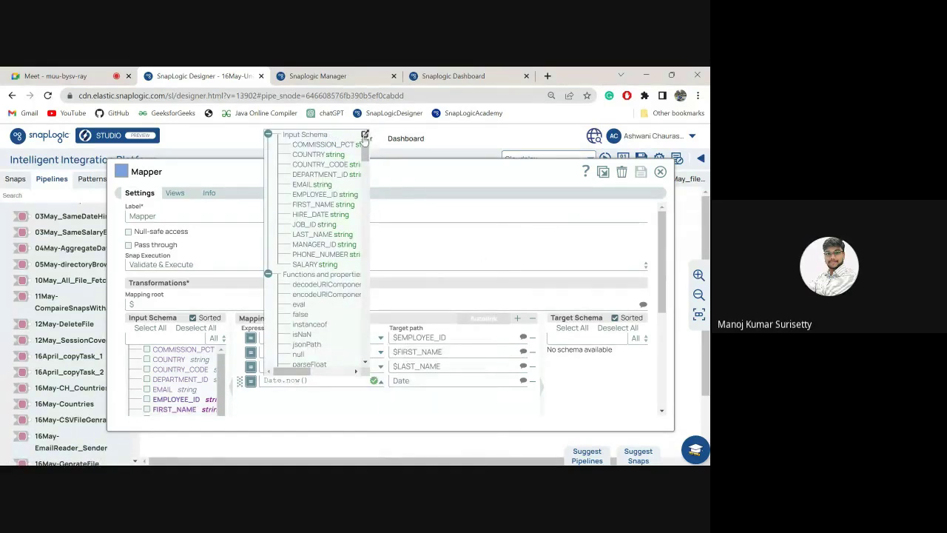
click(365, 135)
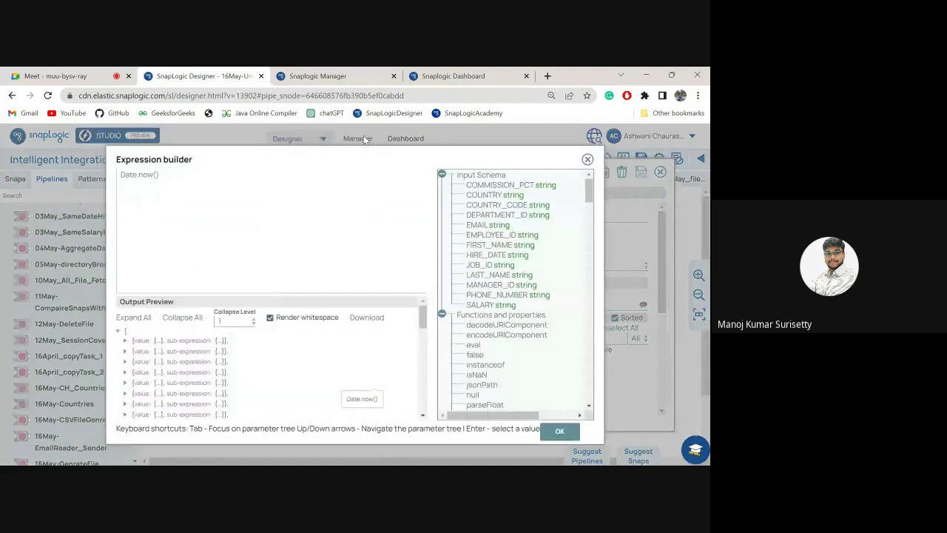
click(587, 160)
click(660, 171)
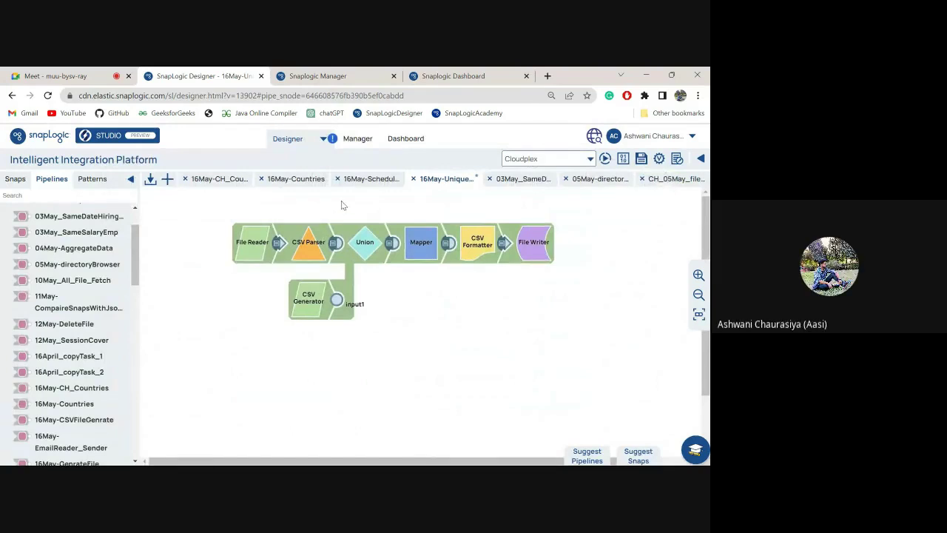
Recheck the Mapper's settings and preview its output data once more
click(420, 244)
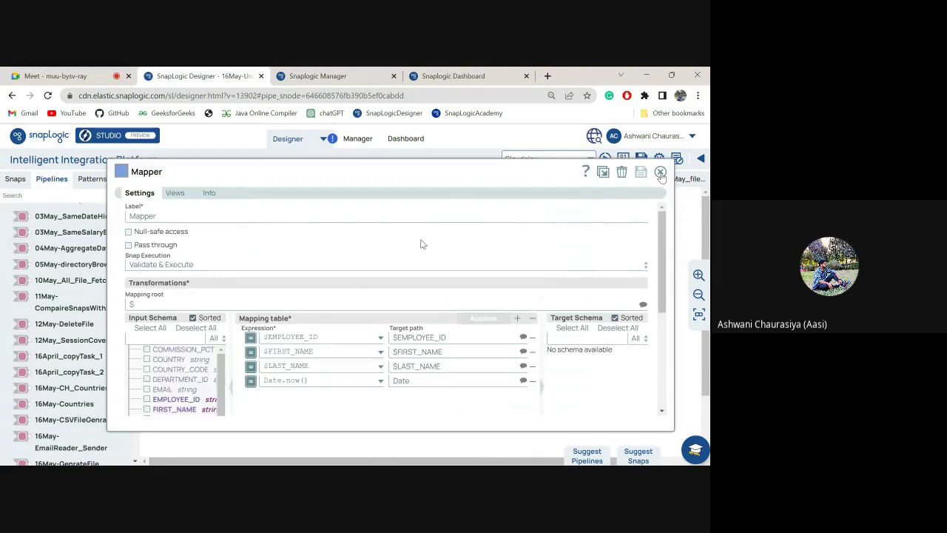
click(661, 173)
click(448, 242)
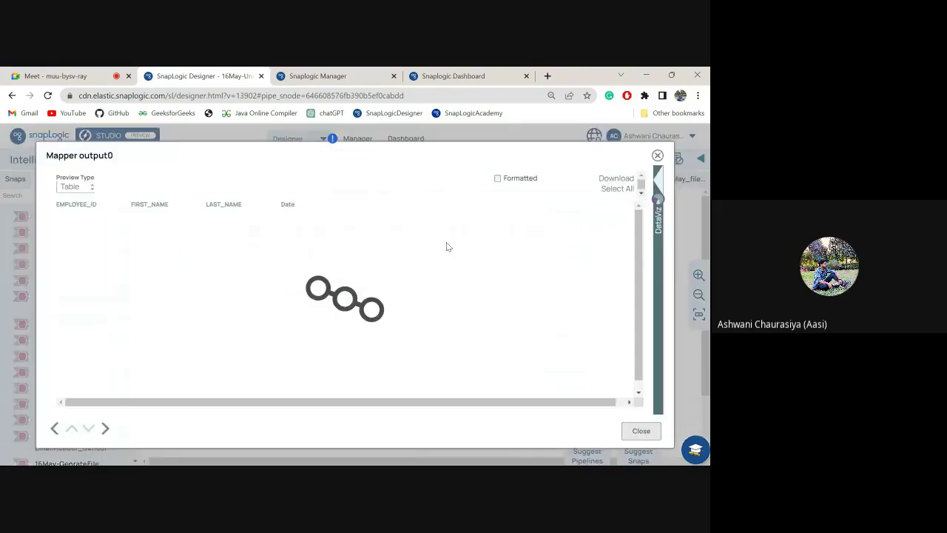
click(657, 156)
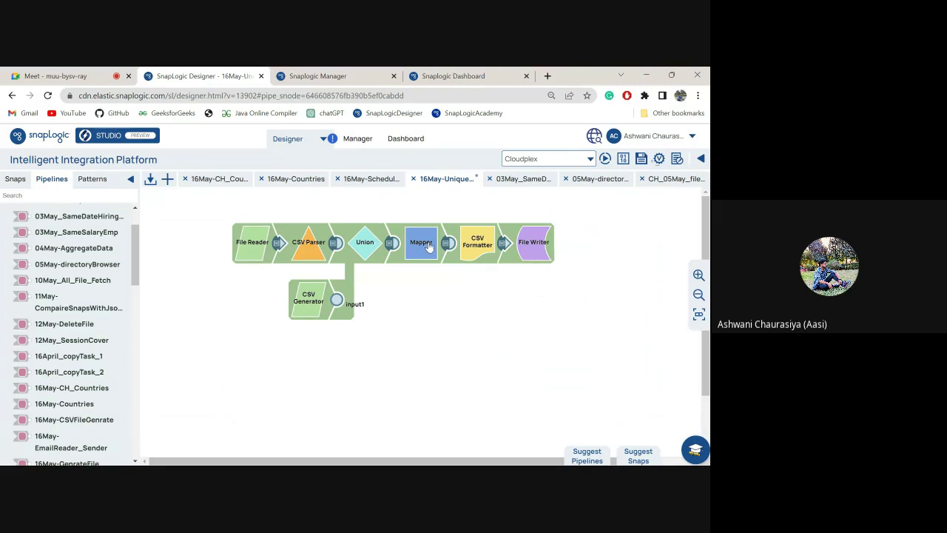
Inspect the 16May-UniqueFileGenerator Mapper's output as JSON with the first record expanded, and recheck the Mapper's transformations
click(377, 180)
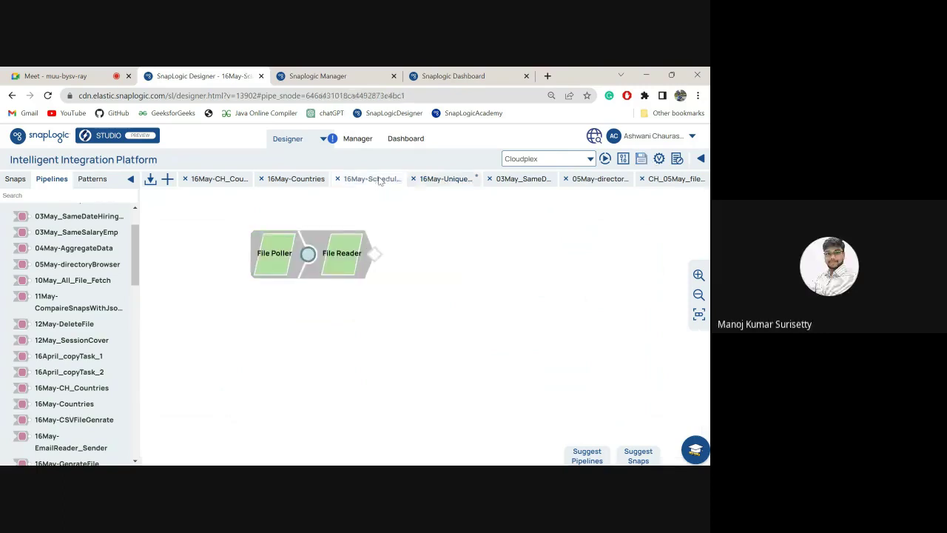
click(445, 180)
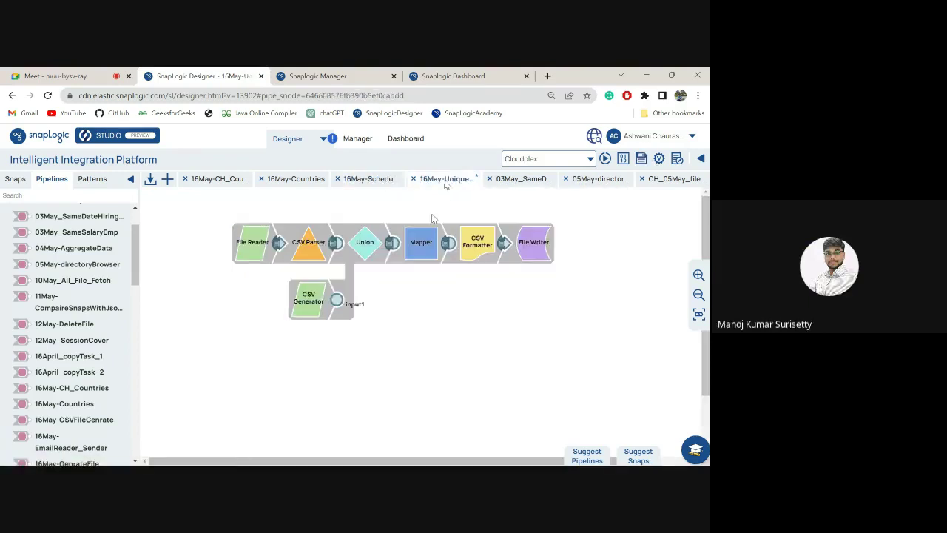
click(448, 242)
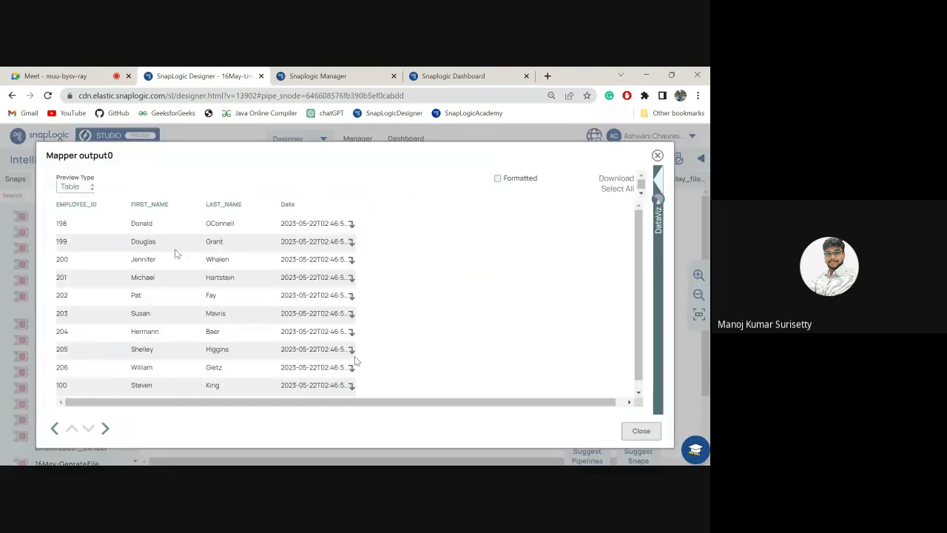
click(74, 187)
click(126, 249)
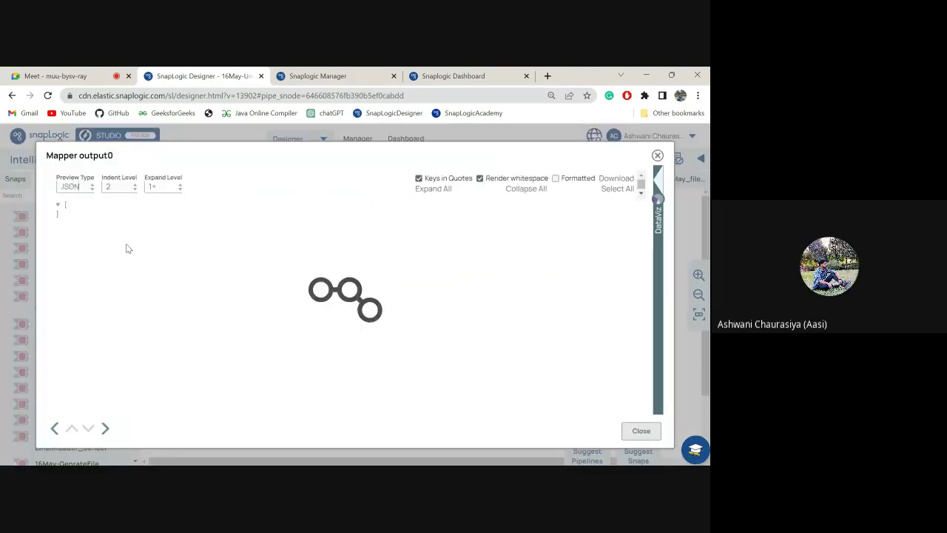
click(64, 216)
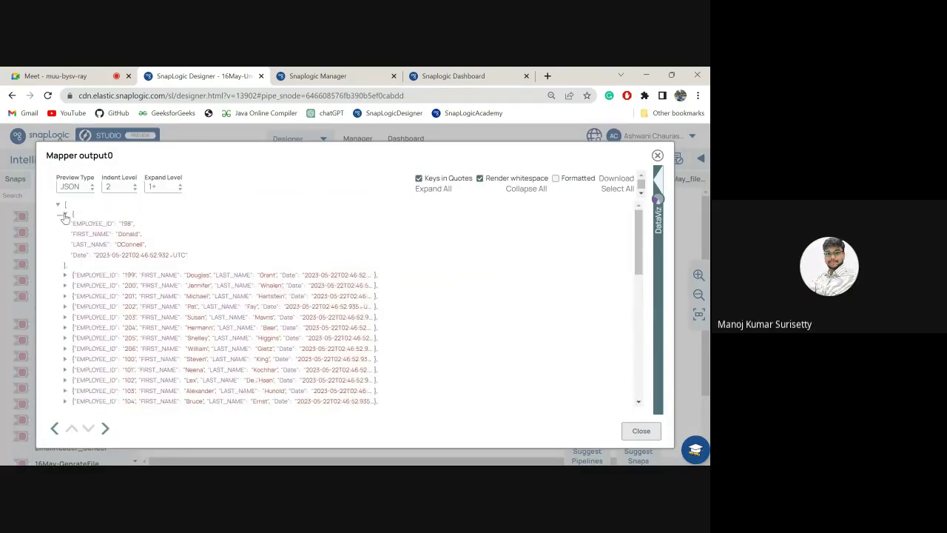
click(657, 155)
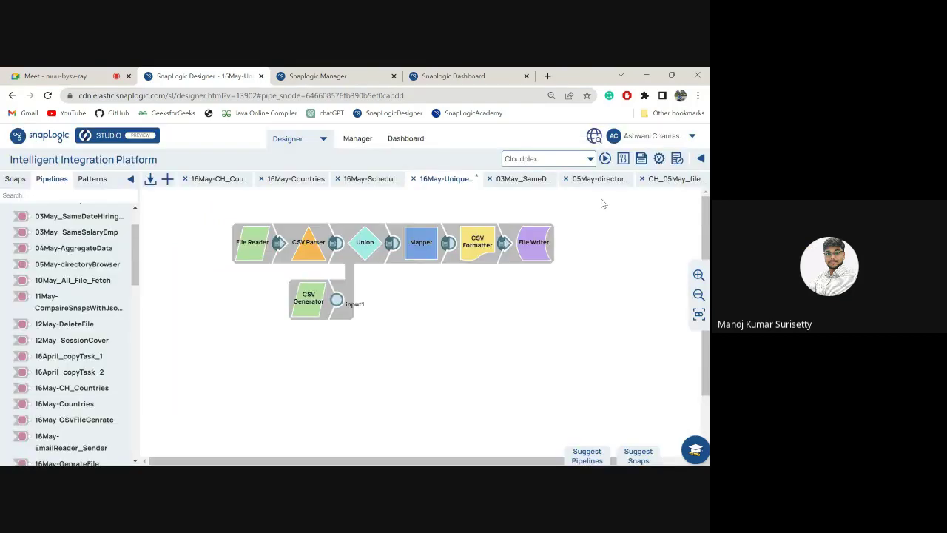
click(422, 244)
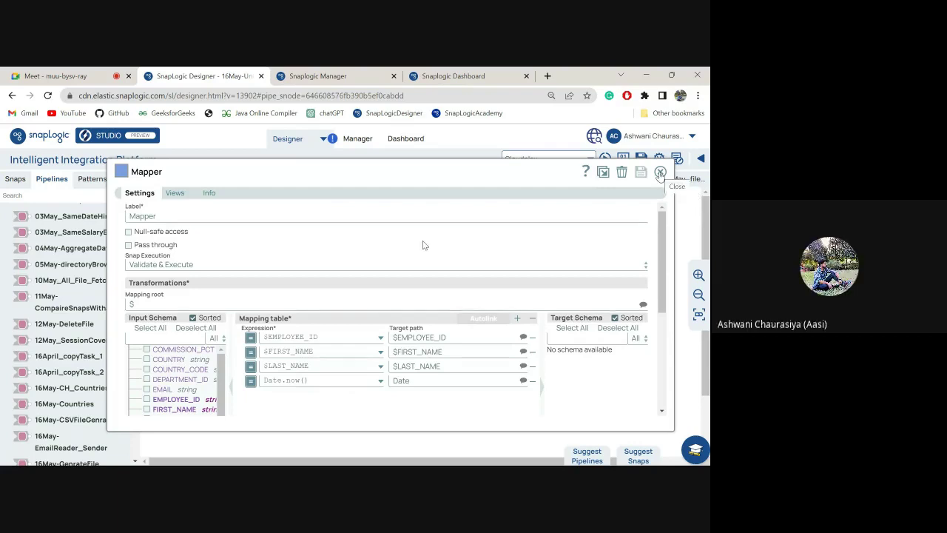
click(660, 172)
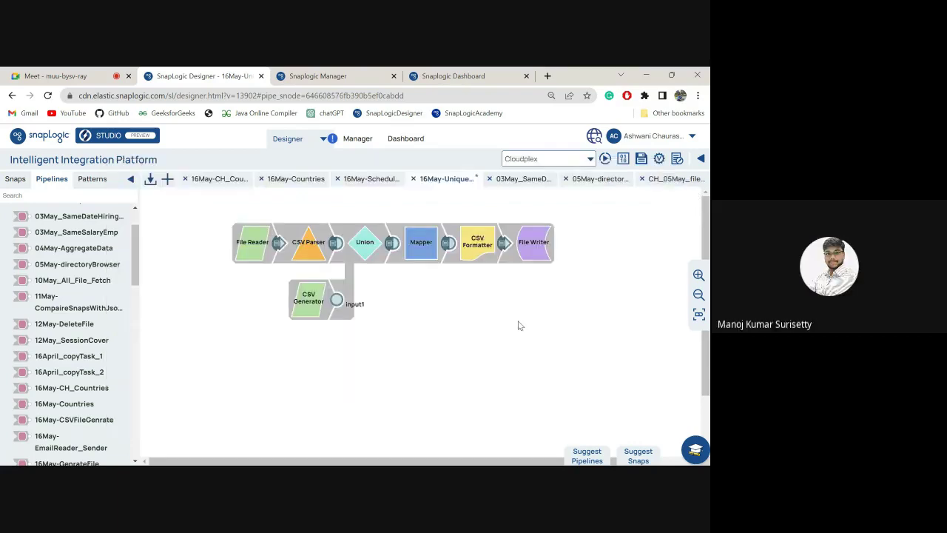
Switch to the Google Meet call, toggle the microphone and stop presenting the screen
key(ctrl+1)
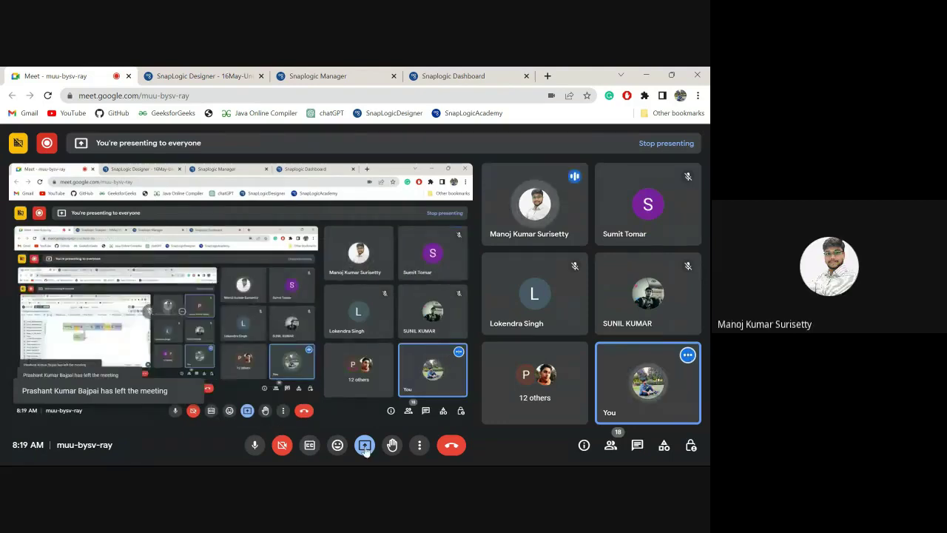
click(254, 444)
click(364, 445)
click(419, 412)
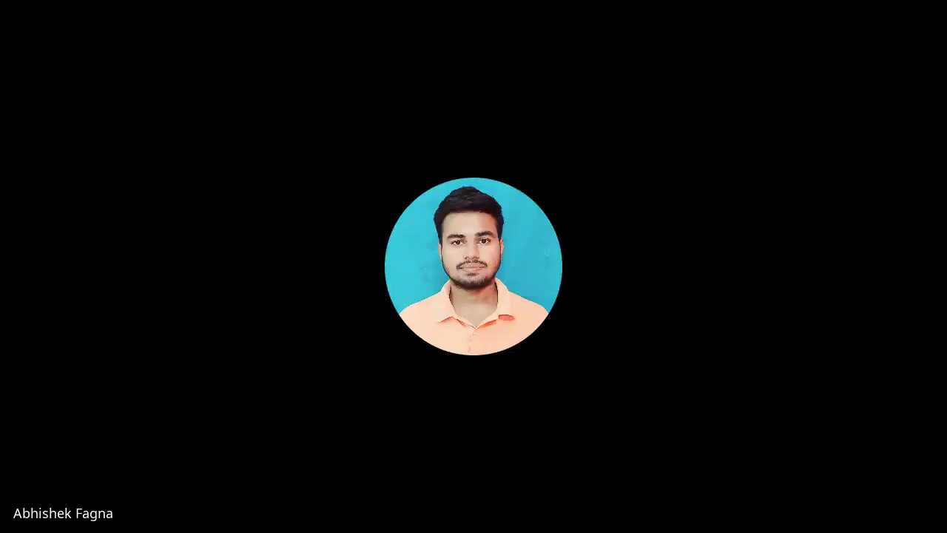